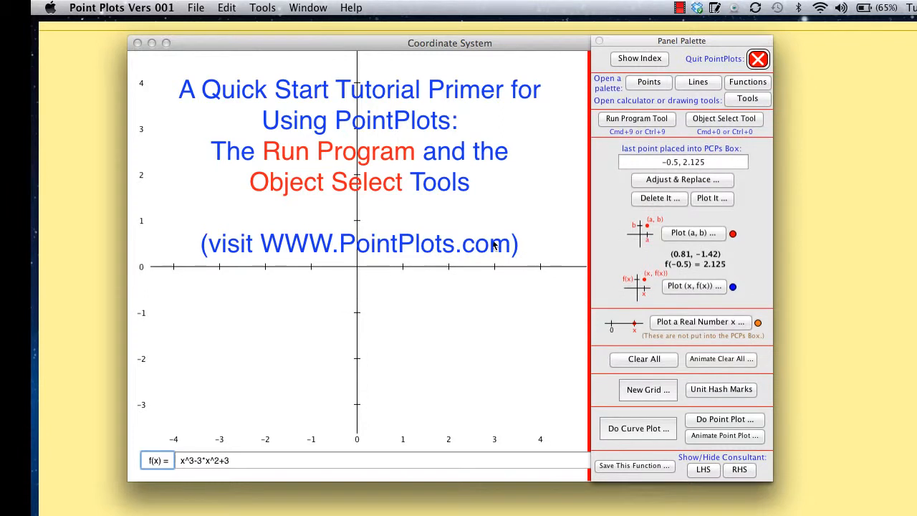
Activate the Run Program tool and open the Points palette.
key(F2)
click(626, 125)
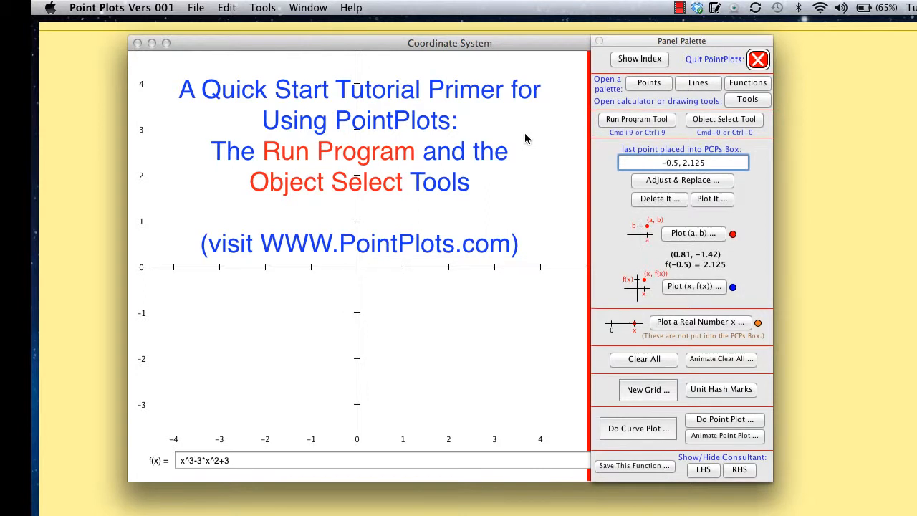
click(648, 83)
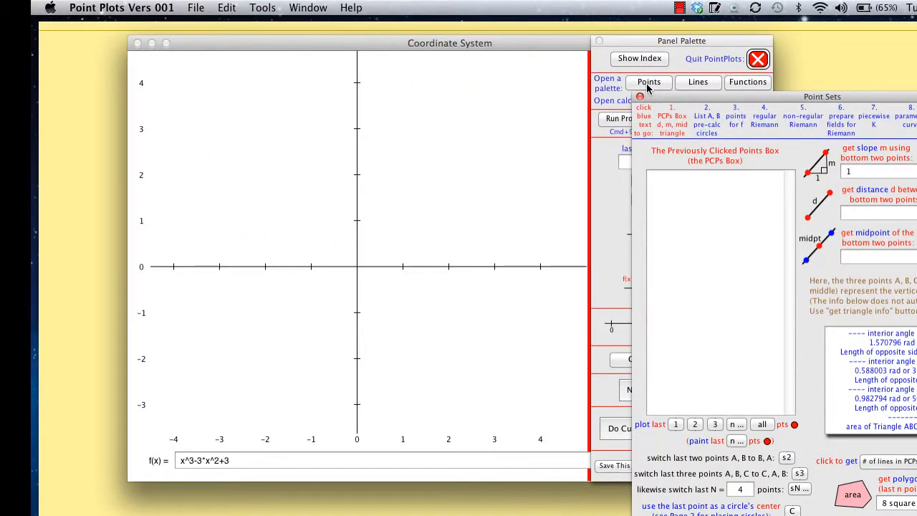
Record five points at about (3.14, 2.11), (0.86, 0.98), (-0.91, -0.95), (-0.97, 3.03) and (1.02, -1), and plot them all.
click(501, 169)
click(396, 221)
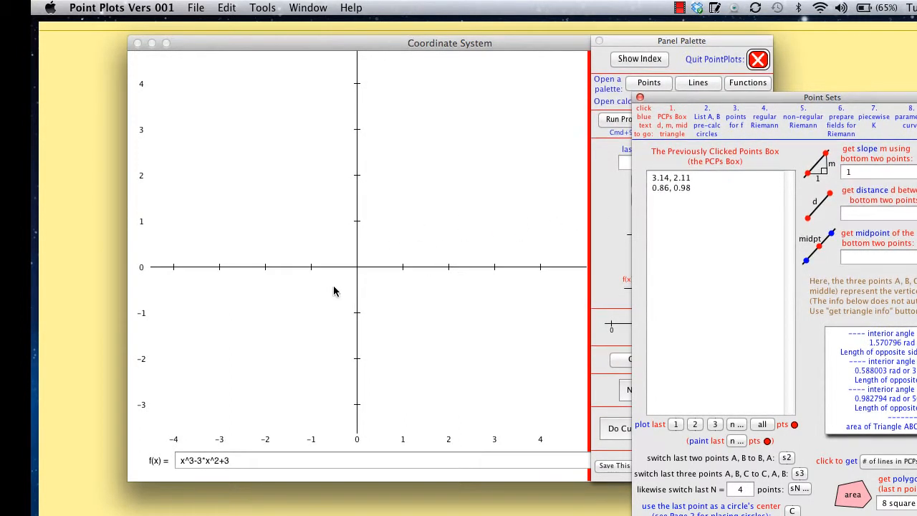
click(315, 312)
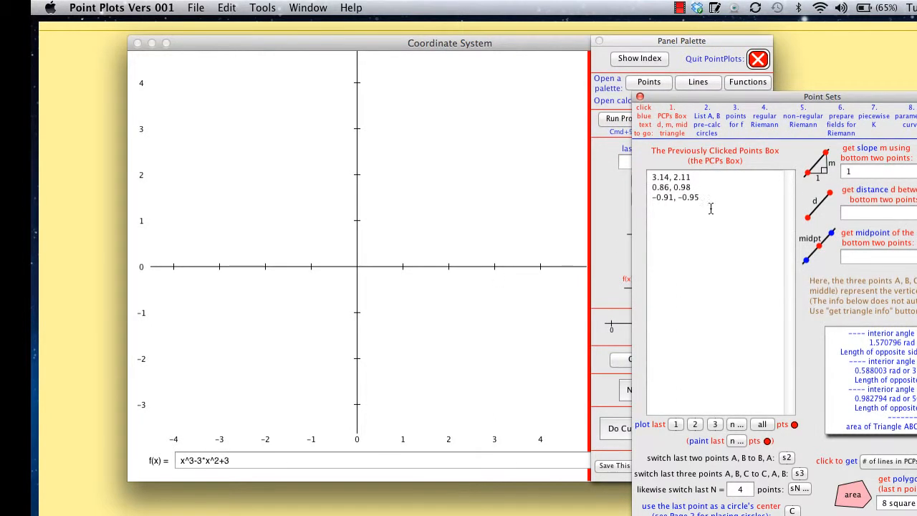
click(313, 129)
click(404, 318)
drag(689, 219, 648, 172)
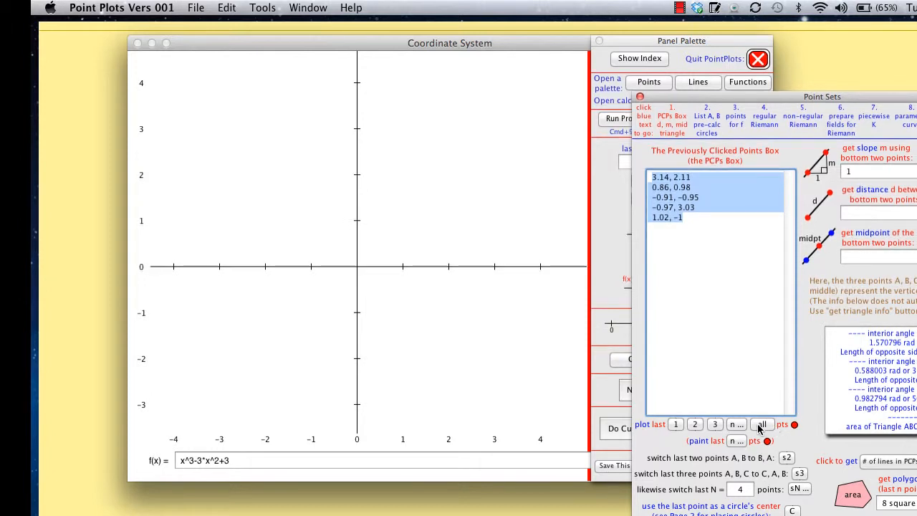
click(761, 424)
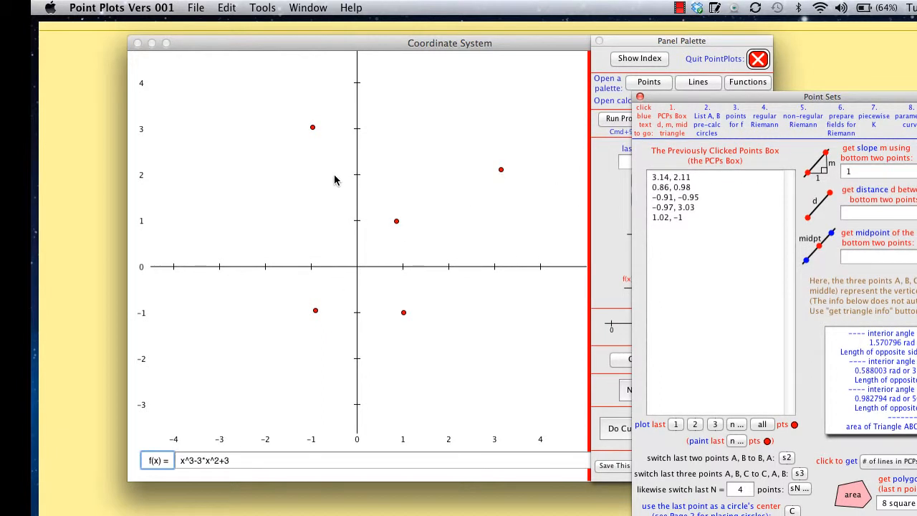
Record a point at about (3.94, 1) on the coordinate plane and plot it in blue.
click(640, 45)
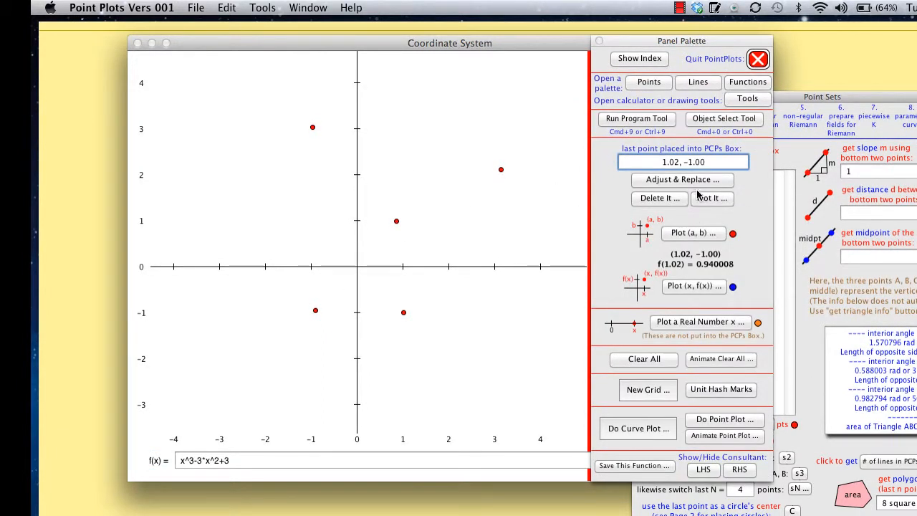
click(538, 225)
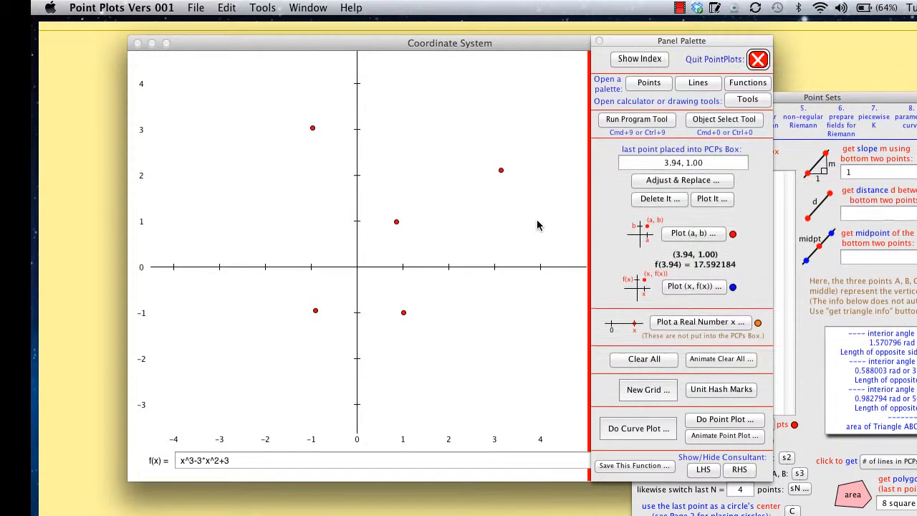
click(712, 198)
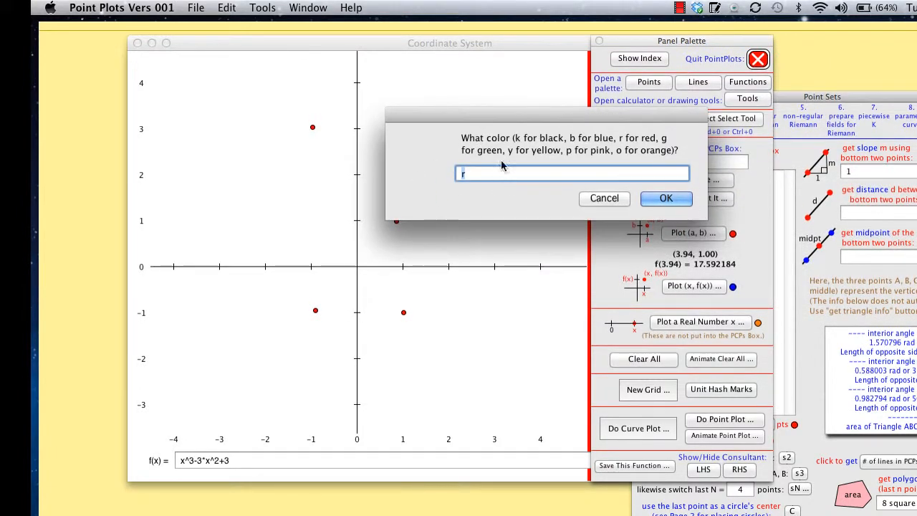
text(b)
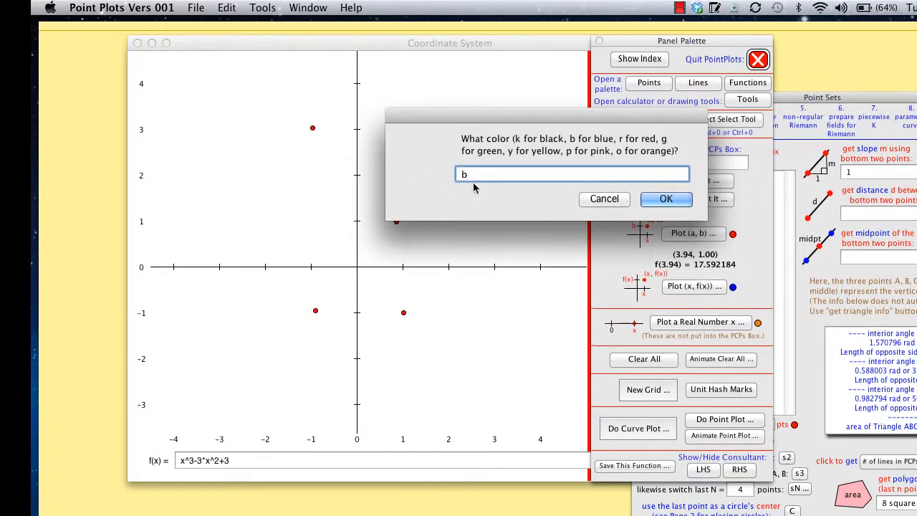
click(665, 199)
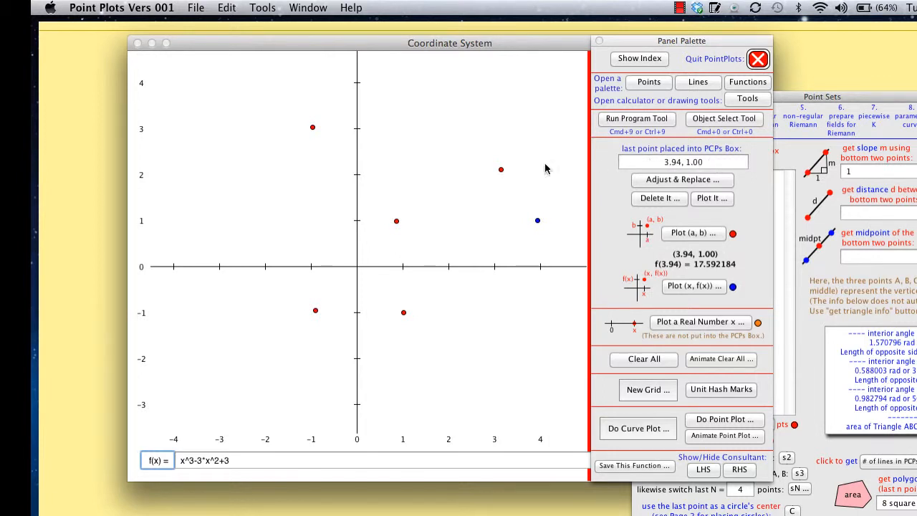
Record a point at about (0.92, 3.95) and plot only the last point in the Previously Clicked Points Box.
click(399, 89)
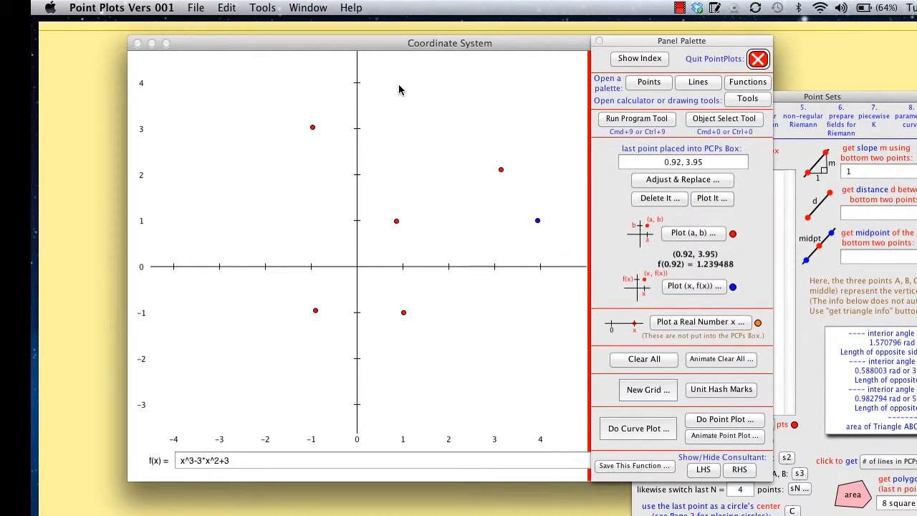
click(783, 219)
drag(699, 238, 642, 243)
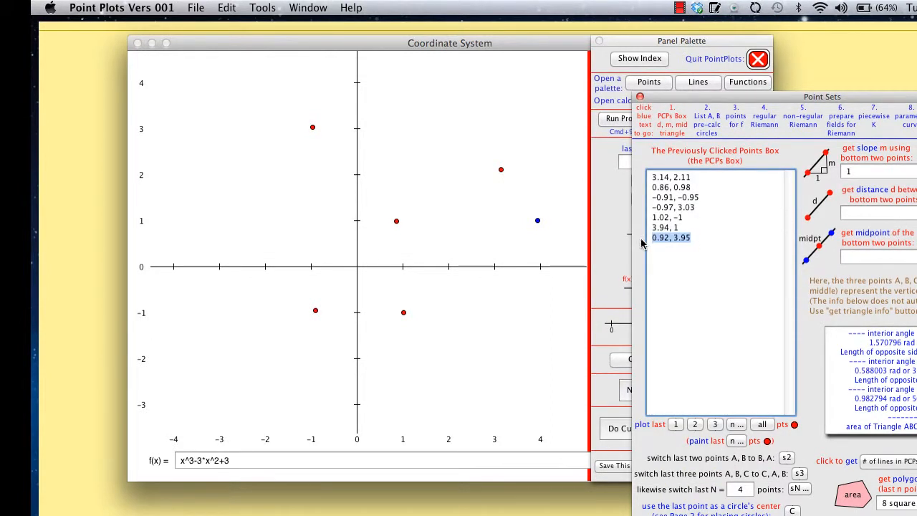
click(675, 424)
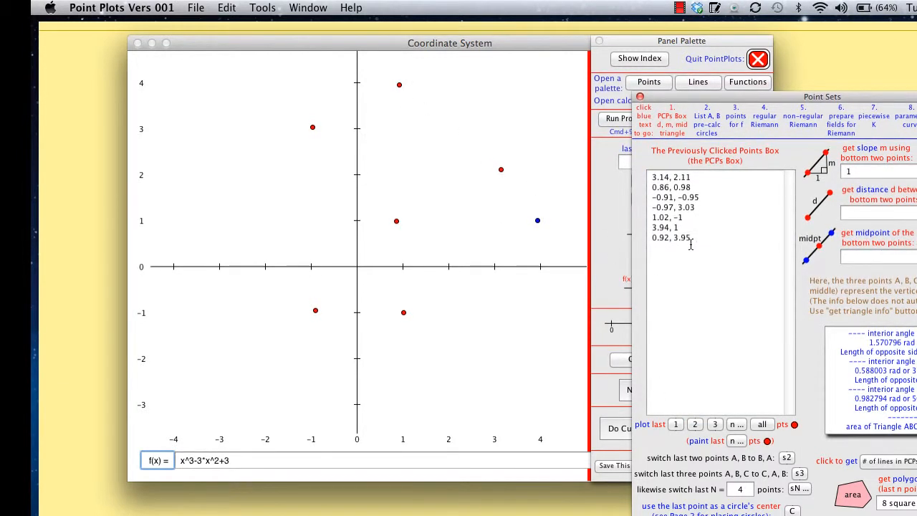
Draw a blue line segment through the last two recorded points using the Lines palette.
click(697, 83)
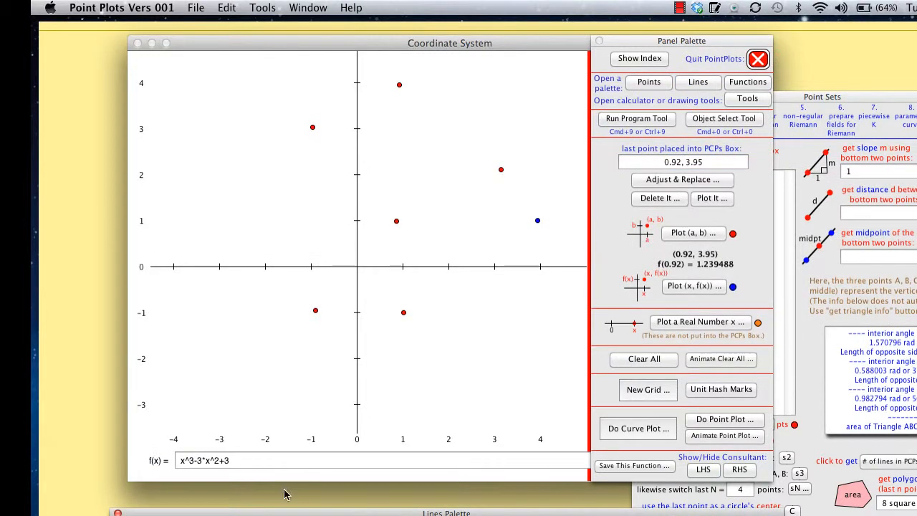
drag(283, 514, 278, 435)
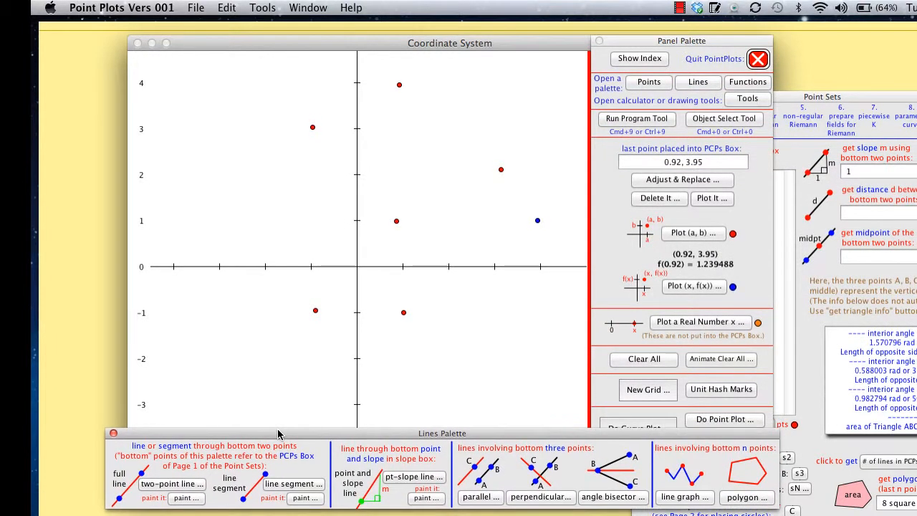
click(286, 485)
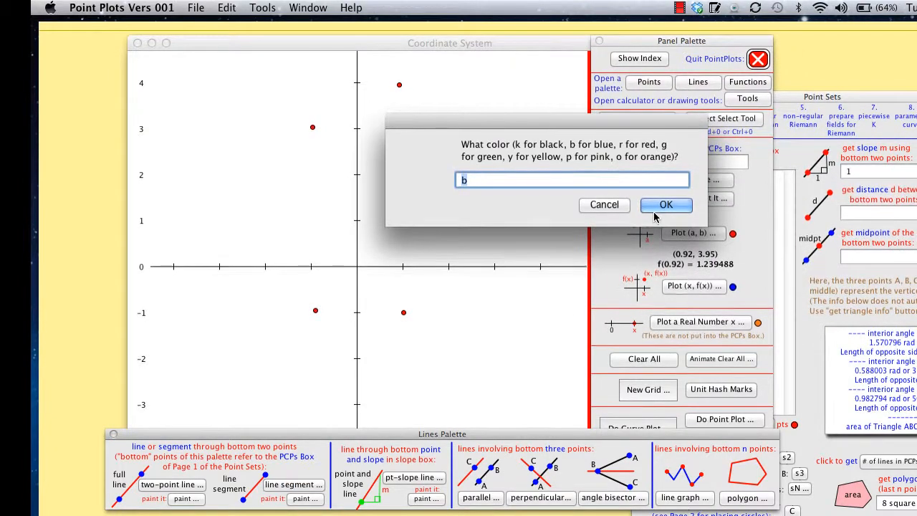
click(666, 206)
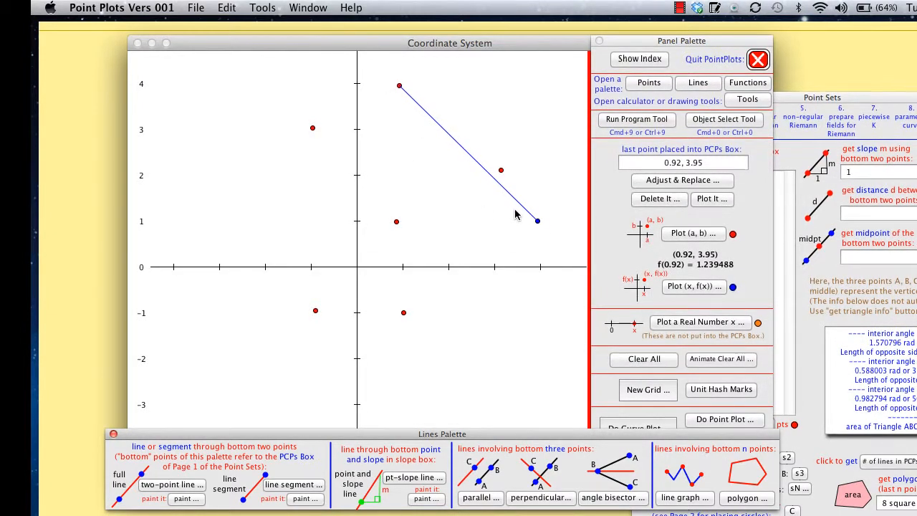
Move the blue segment mostly into the second quadrant with the Object Select tool and duplicate it into four more parallel segments.
click(713, 122)
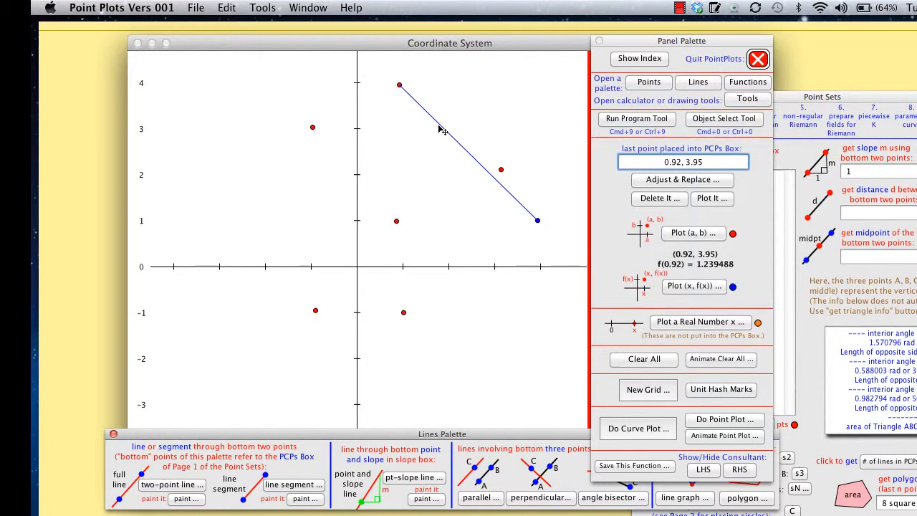
click(466, 152)
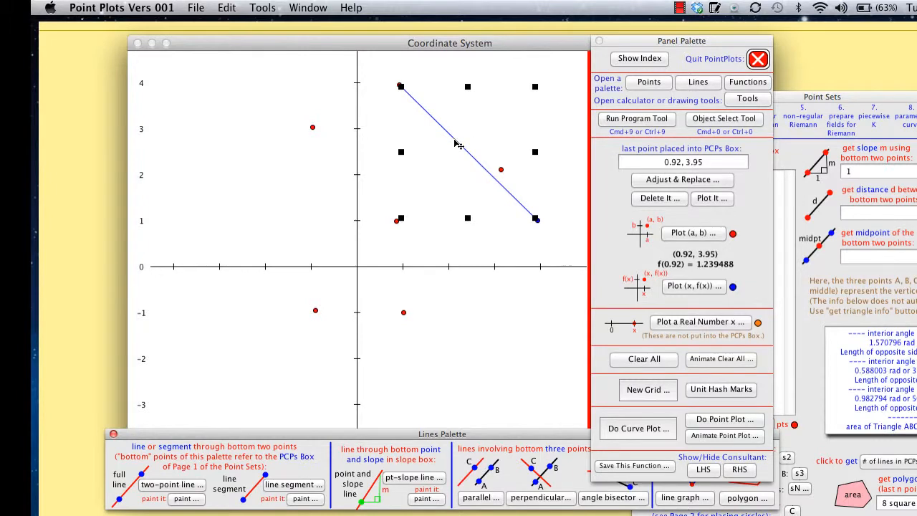
drag(455, 141, 292, 194)
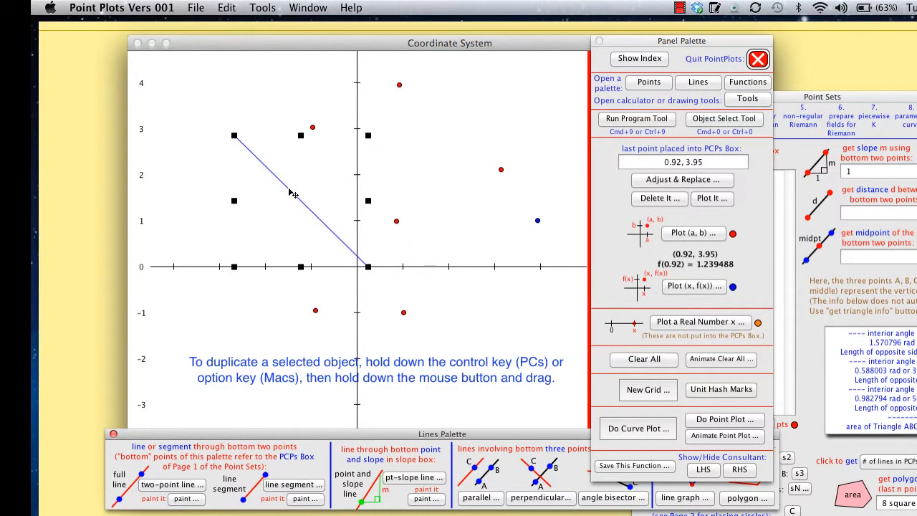
drag(291, 194, 238, 228)
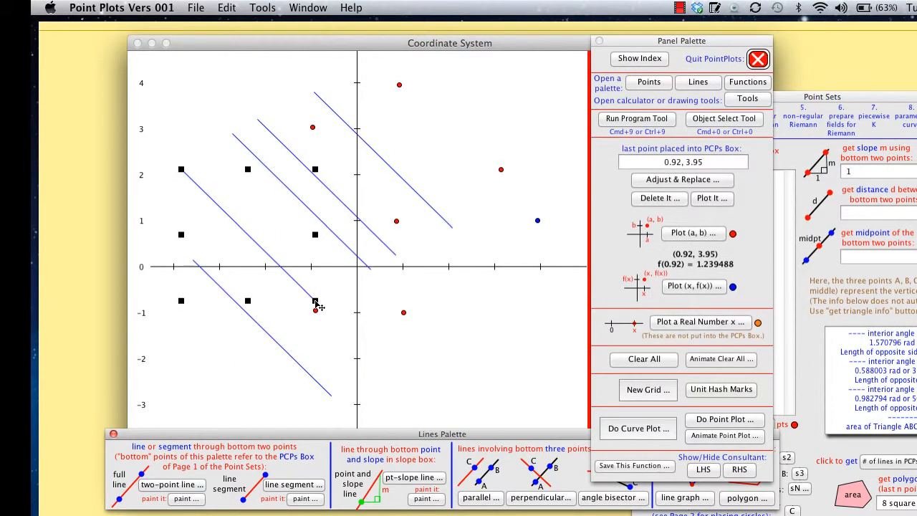
Reshape the selected segment into a steep one with its lower end near (3.9, -2.6) and its upper end above y = 4.
drag(316, 301, 349, 385)
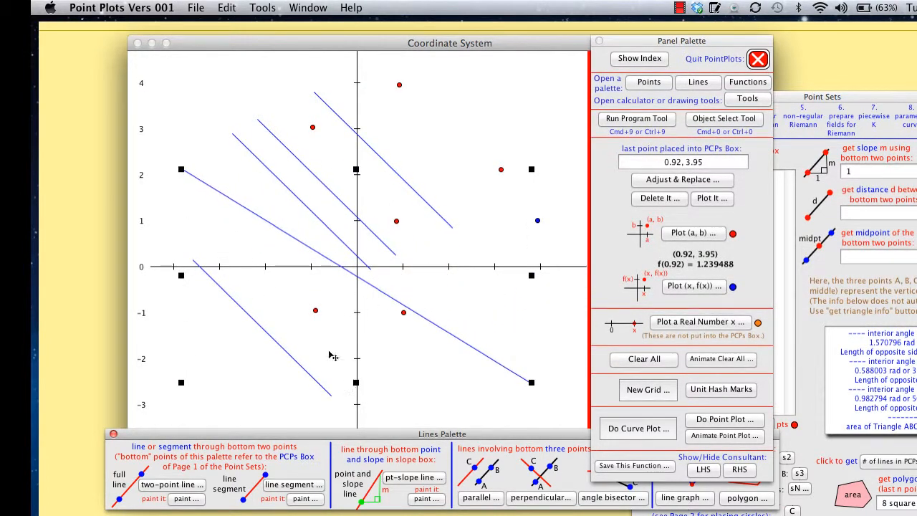
drag(184, 172, 482, 53)
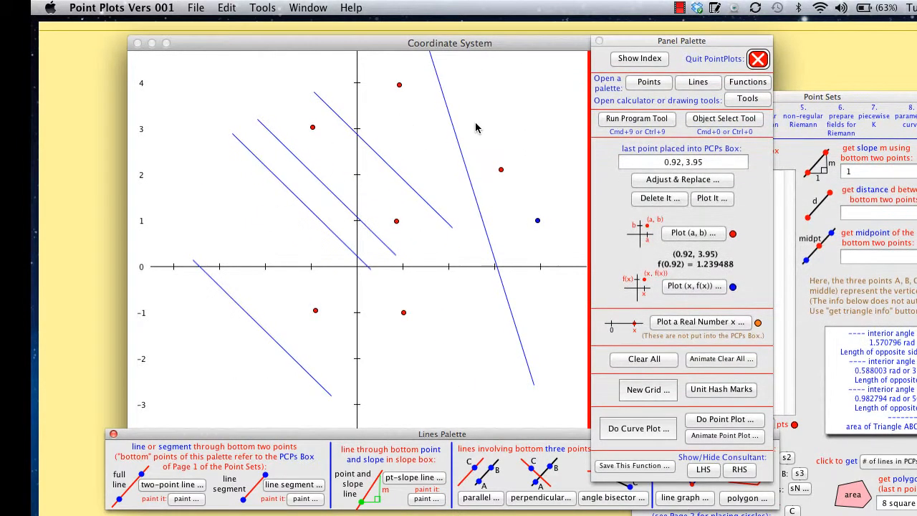
Stretch three plotted red points into ellipses: a wide one from (3.14, 2.11), a narrow tall one from (0.86, 0.98), a large upright one from (1.02, -1).
click(737, 125)
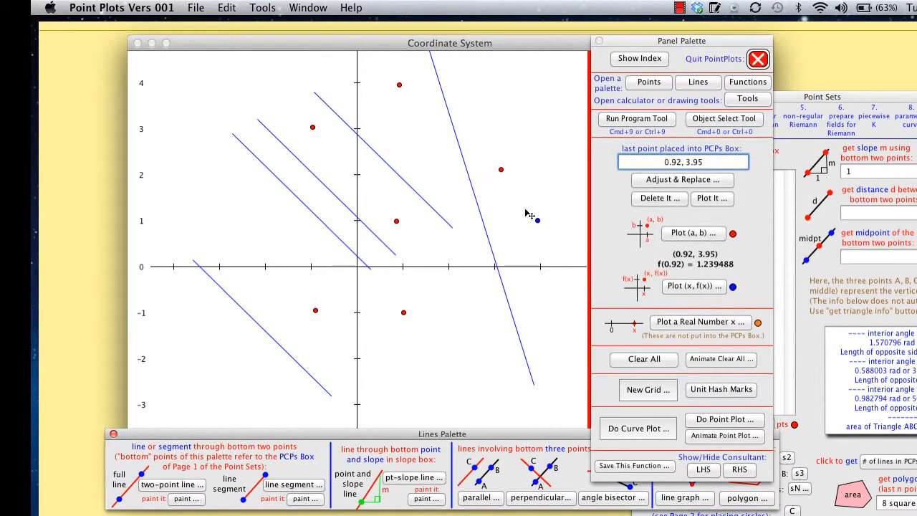
click(503, 172)
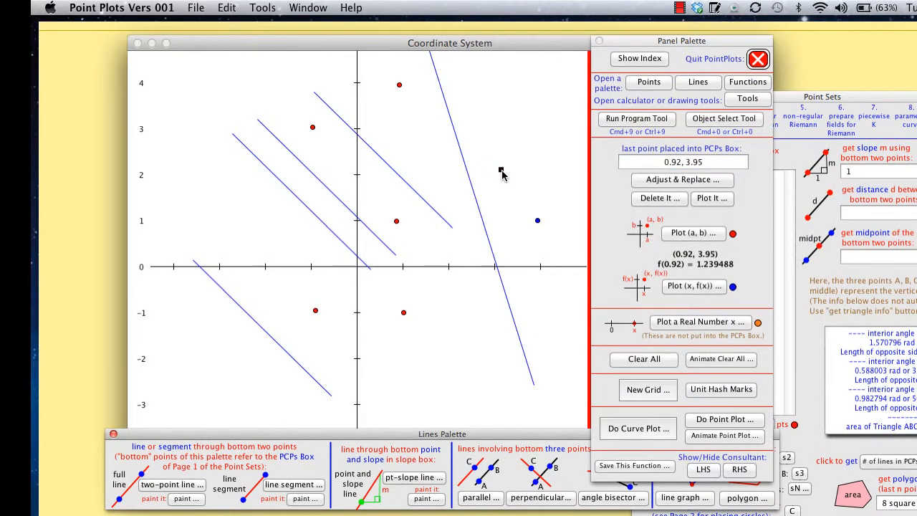
drag(502, 173, 566, 181)
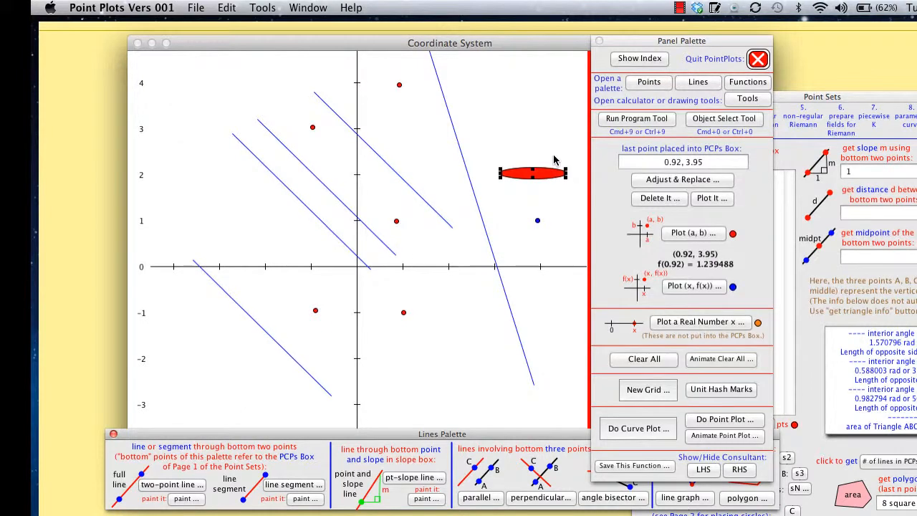
click(395, 220)
drag(396, 210, 428, 164)
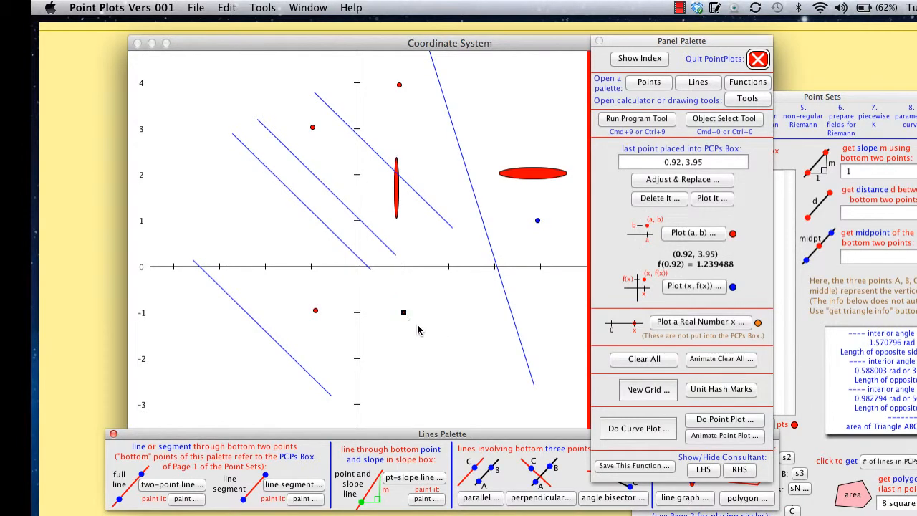
drag(404, 317, 445, 383)
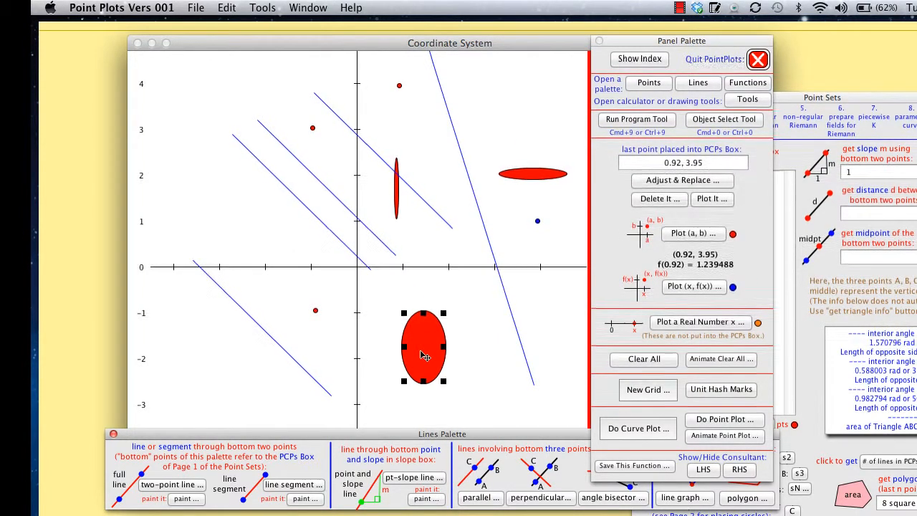
Select the red point at (-0.91, -0.95) and nudge it horizontally and vertically to about (0.4, -1.1).
click(317, 311)
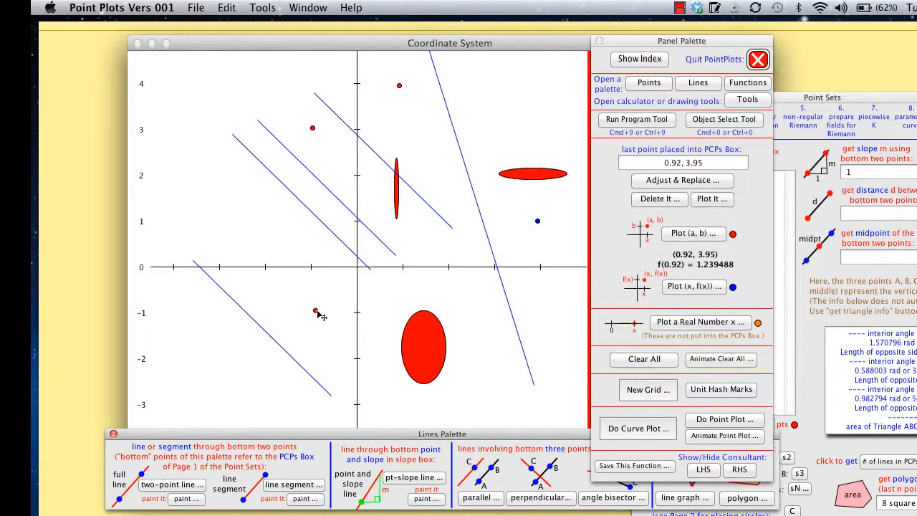
click(316, 311)
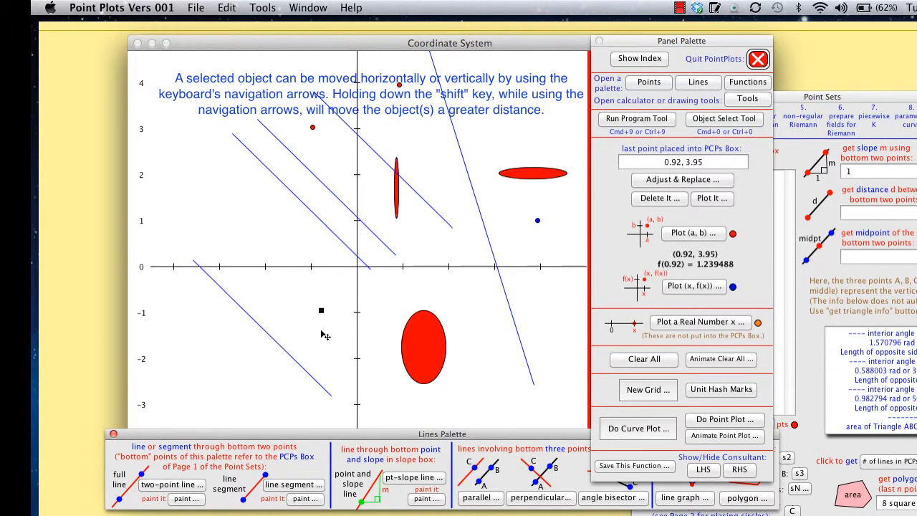
key(Right)
key(Left)
key(Down)
key(Down)
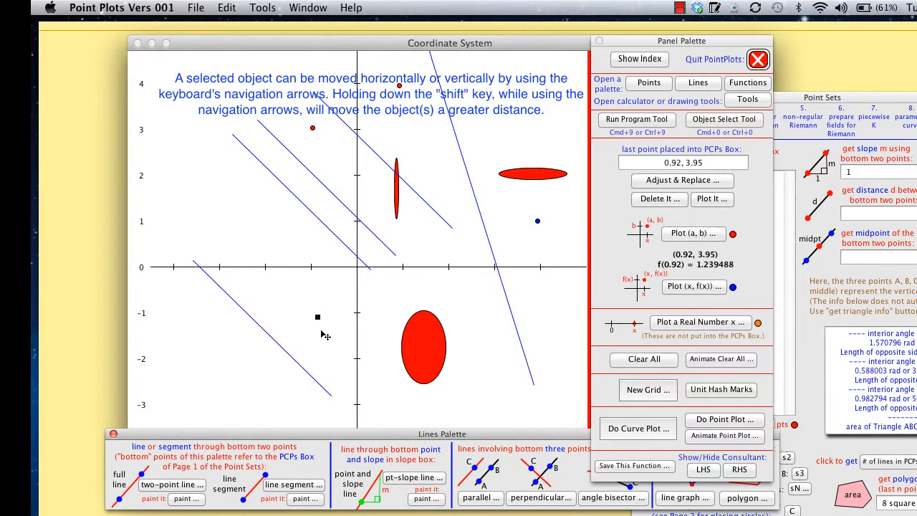
key(Left)
key(Up)
key(Up)
key(Up)
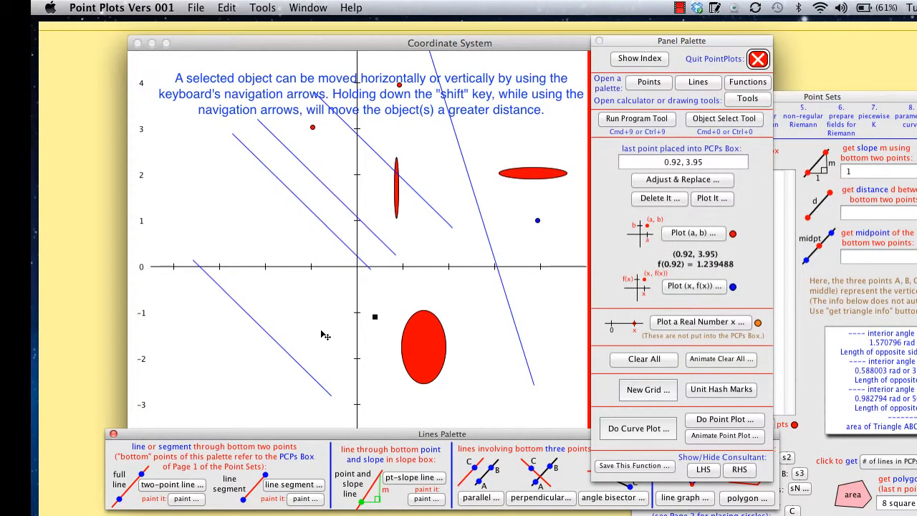
Nudge the selected red point left and up into the second quadrant, to about (-2.1, 1).
key(Left)
key(Left)
key(Left)
key(Left)
key(Left)
key(Left)
key(Left)
key(Left)
key(Left)
key(Left)
key(Left)
key(Left)
key(Left)
key(Left)
key(Left)
key(Left)
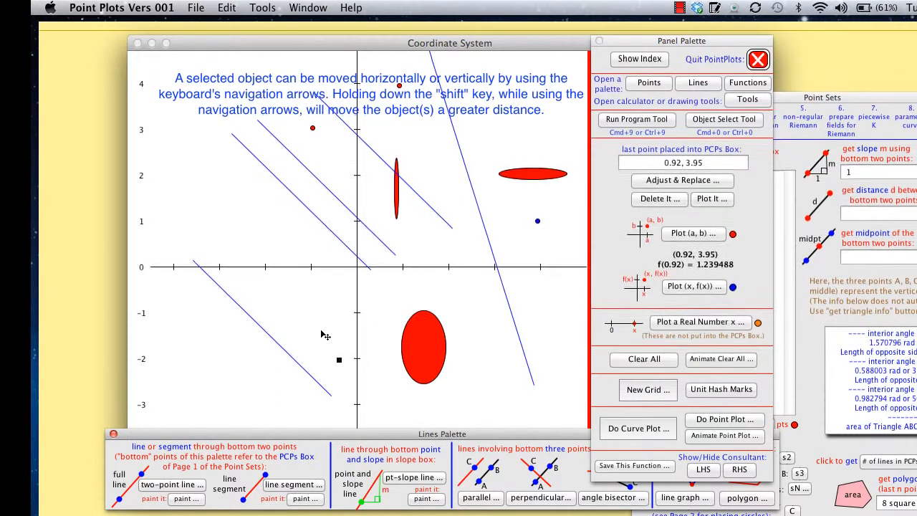
key(Up)
key(Up)
key(Up)
key(Up)
key(Up)
key(Up)
key(Up)
key(Up)
key(Up)
key(Up)
key(Up)
key(Up)
key(Up)
key(Up)
key(Up)
Select the large red ellipse and nudge it up and left until it is centred near (-0.3, -0.5).
click(430, 337)
key(Up)
key(Up)
key(Up)
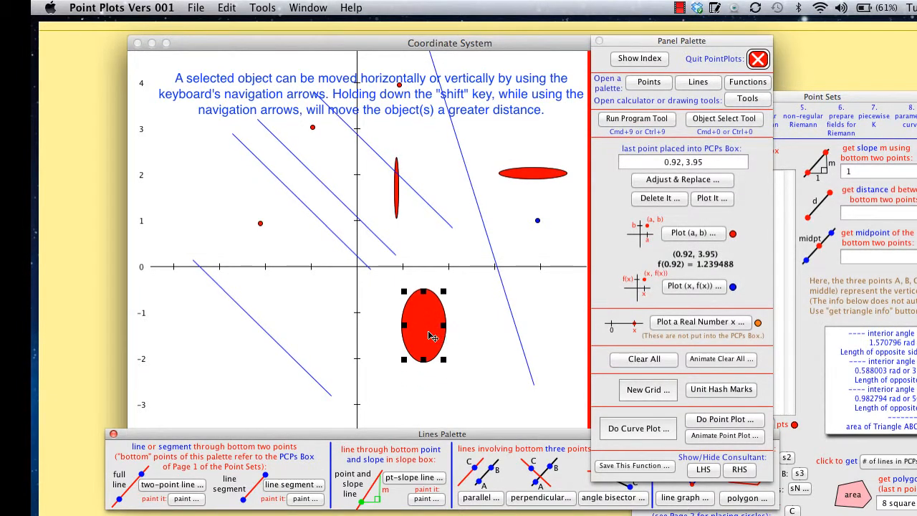
key(Up)
key(Up)
key(Up)
key(Left)
key(Left)
key(Left)
key(Left)
key(Left)
key(Left)
key(Left)
key(Left)
key(Left)
key(Left)
key(Left)
key(Up)
key(Up)
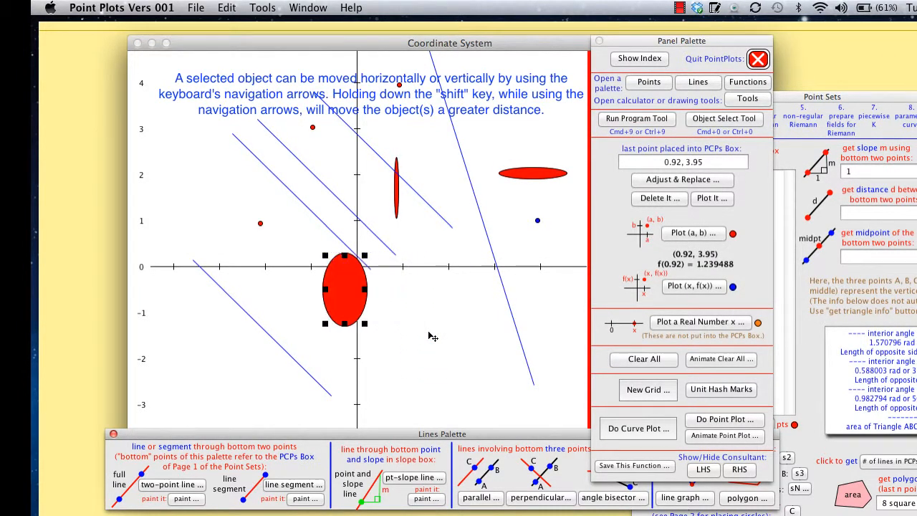
Nudge the large ellipse further left, down and back right until it is centred near (0.4, -1.9).
key(Left)
key(Left)
key(Left)
key(Left)
key(Left)
key(Left)
key(Down)
key(Down)
key(Down)
key(Down)
key(Down)
key(Down)
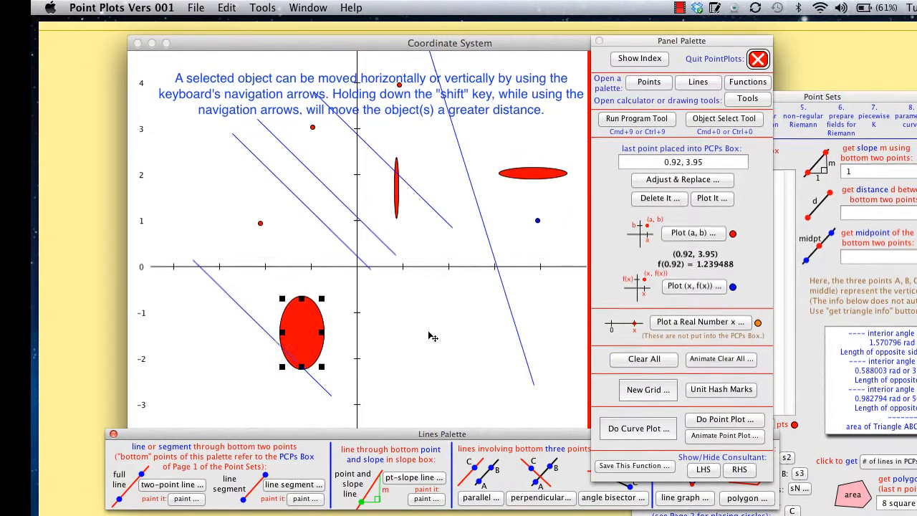
key(Down)
key(Down)
key(Down)
key(Right)
key(Right)
key(Right)
key(Right)
key(Right)
key(Right)
key(Right)
key(Right)
key(Right)
key(Right)
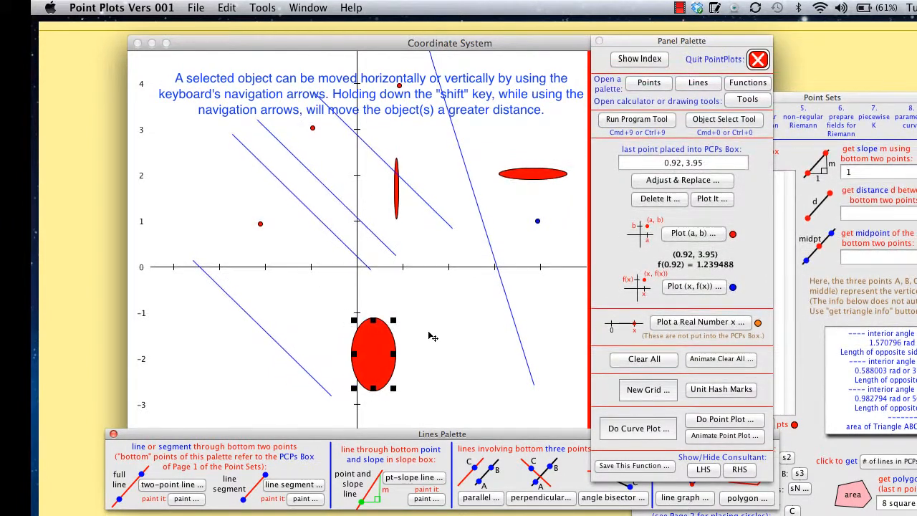
Select the narrow tall ellipse and nudge it right and down until it is centred near (1.8, 0.3).
click(399, 183)
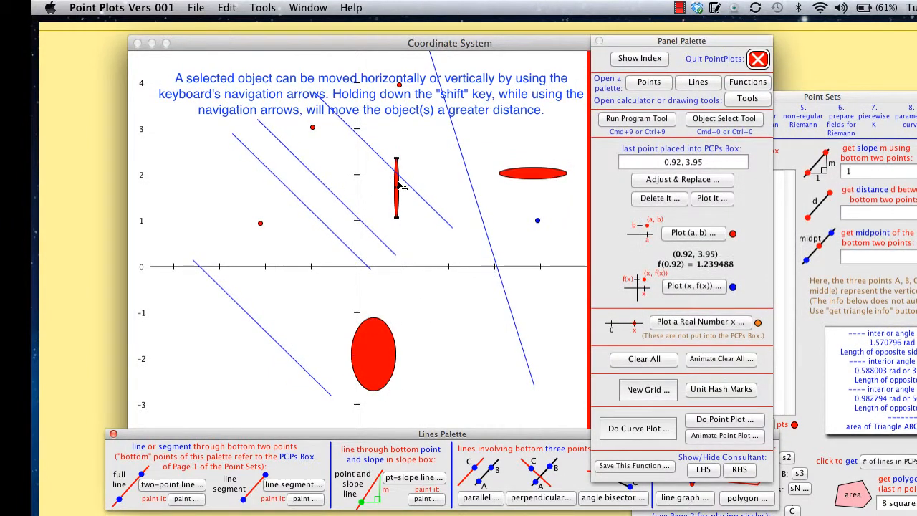
key(Right)
key(Right)
key(Right)
key(Right)
key(Right)
key(Right)
key(Down)
key(Down)
key(Down)
key(Down)
key(Down)
key(Down)
key(Down)
key(Down)
key(Down)
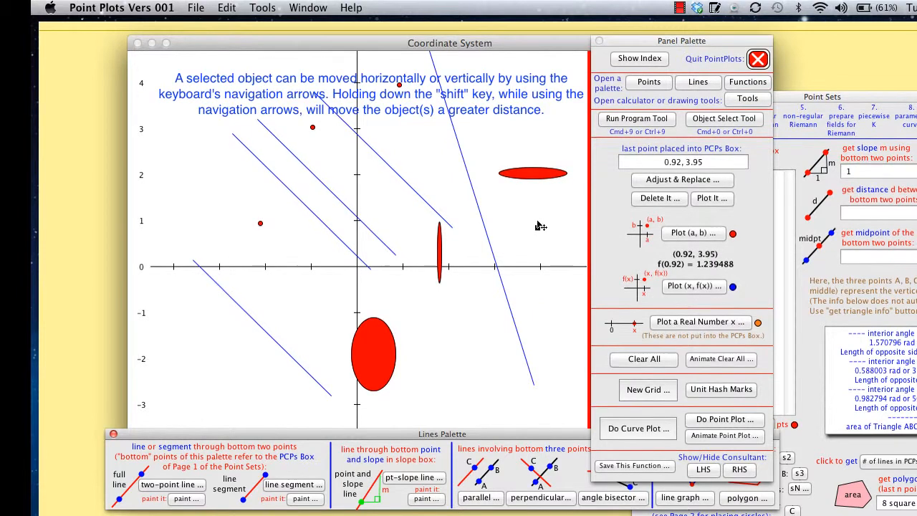
Select the blue point near (3.9, 1) and nudge it to about (2.7, 1.2), beside the steep segment.
key(Left)
key(Left)
key(Left)
key(Left)
key(Left)
key(Left)
key(Left)
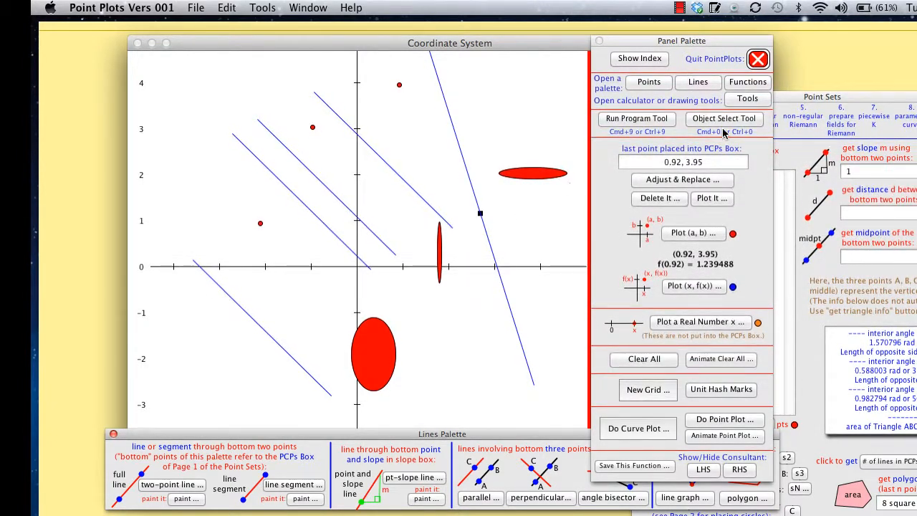
Surround the wide ellipse and the blue point with the Object Select tool and move both up by about 1.3 units.
click(701, 122)
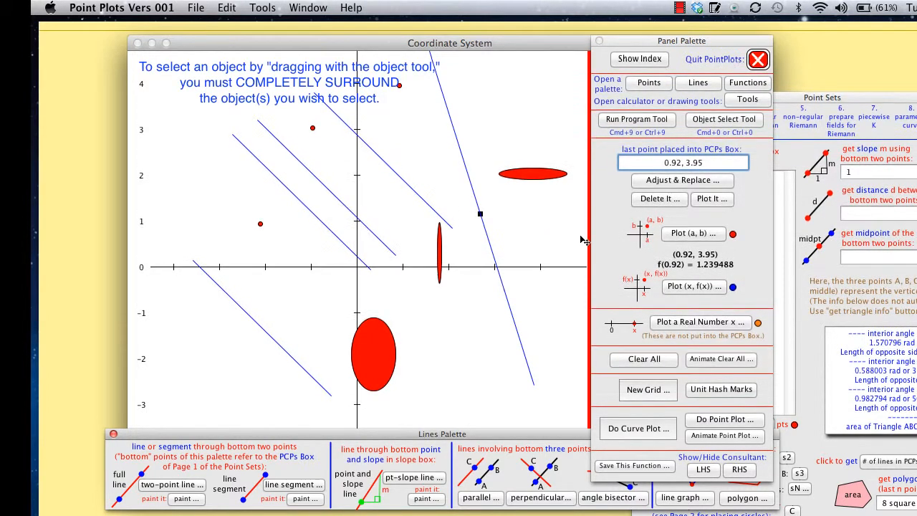
drag(580, 236, 456, 158)
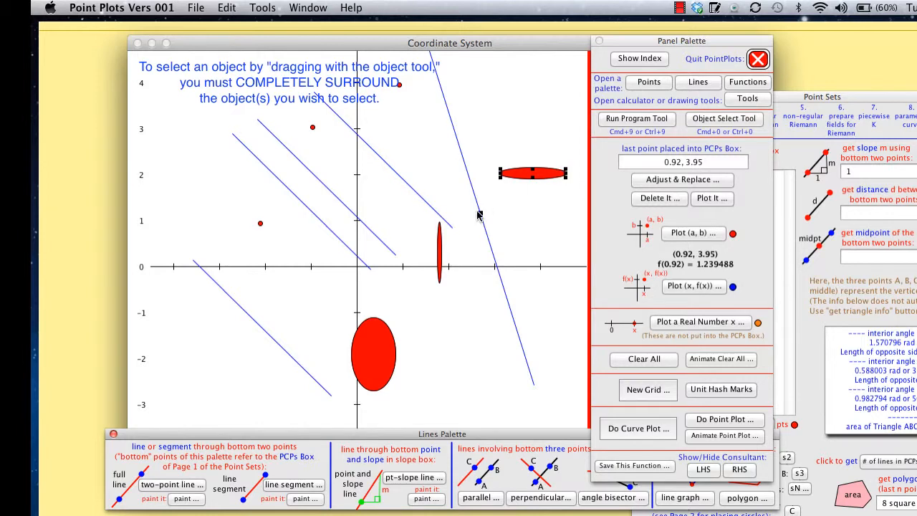
drag(538, 173, 533, 114)
click(502, 172)
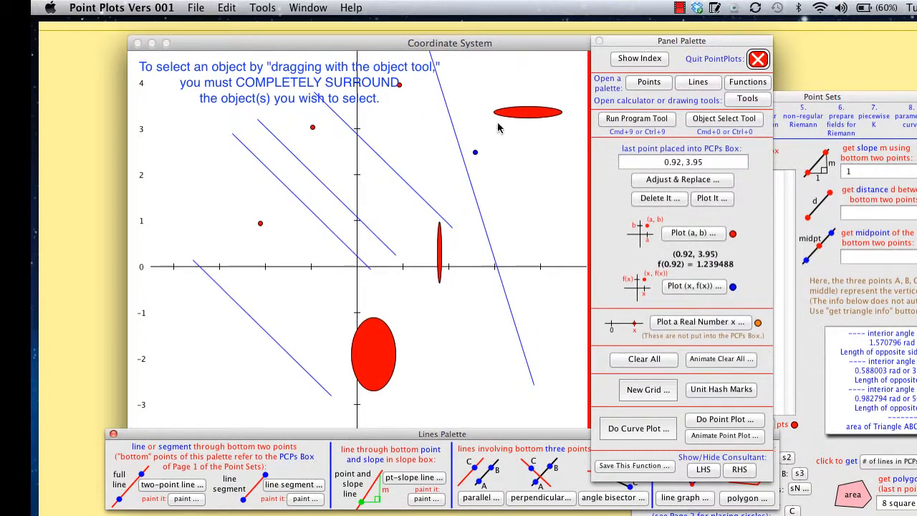
Surround the three upper parallel segments, the small points and the narrow ellipse with the Object Select tool, and nudge the group left about one unit.
click(725, 119)
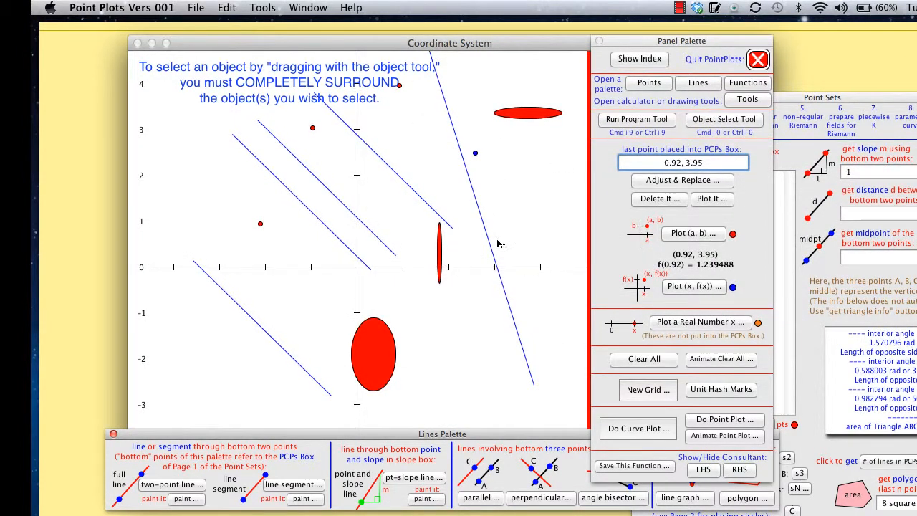
drag(479, 288, 219, 68)
key(Left)
key(Left)
key(Left)
key(Left)
key(Left)
key(Left)
key(Left)
key(Left)
key(Left)
key(Left)
key(Left)
key(Left)
key(Left)
key(Left)
key(Left)
key(Left)
key(Left)
key(Left)
key(Left)
key(Left)
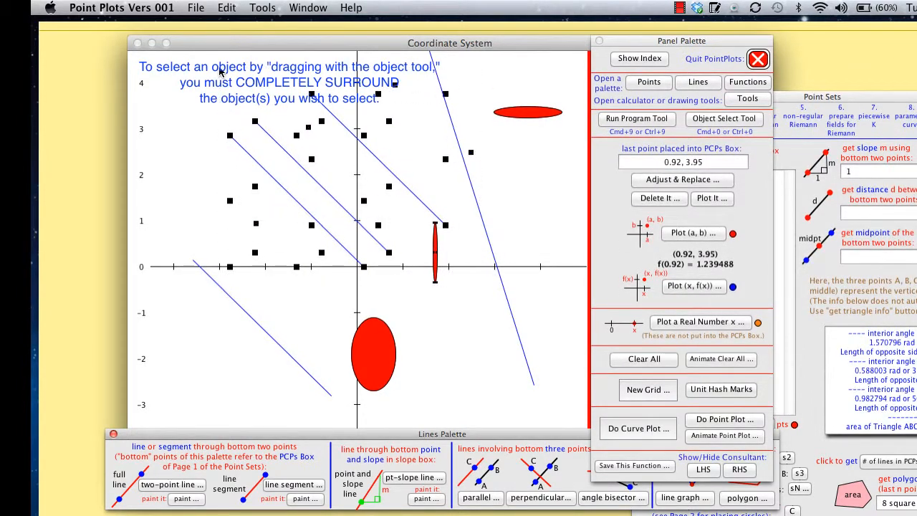
key(Left)
key(Left)
key(Left)
key(Left)
key(Left)
key(Left)
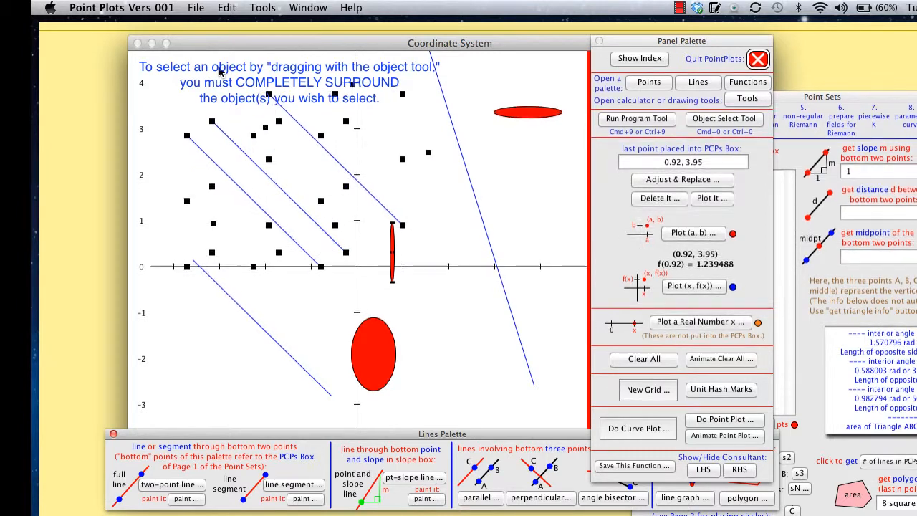
Nudge the selected group right about three units and back left about two units, and deselect it.
key(Right)
key(Right)
key(Right)
key(Right)
key(Right)
key(Right)
key(Right)
key(Right)
key(Right)
key(Right)
key(Right)
key(Right)
key(Right)
key(Right)
key(Right)
key(Right)
key(Right)
key(Right)
key(Right)
key(Right)
key(Right)
key(Right)
key(Right)
key(Right)
key(Right)
key(Right)
key(Right)
key(Right)
key(Right)
key(Right)
key(Right)
key(Right)
key(Right)
key(Right)
key(Right)
key(Right)
key(Right)
key(Right)
key(Right)
key(Right)
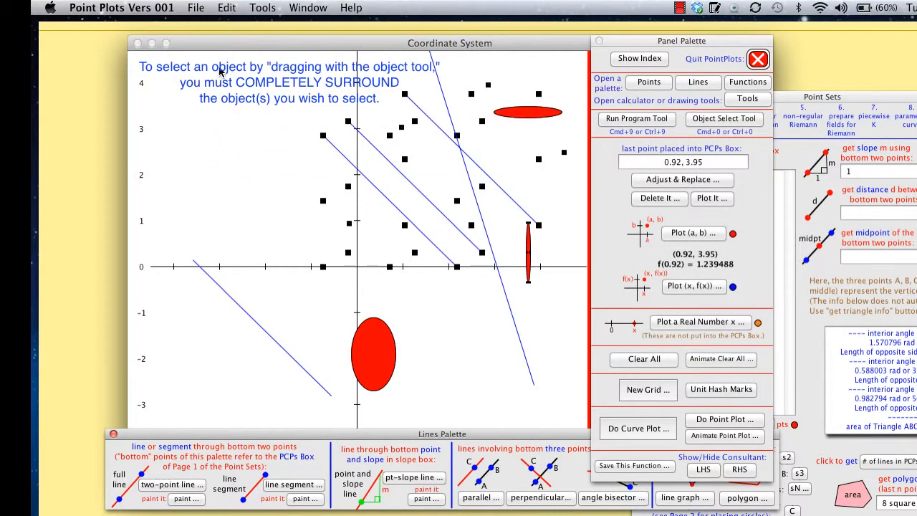
key(Left)
key(Left)
key(Left)
key(Left)
key(Left)
key(Left)
key(Left)
key(Left)
key(Left)
key(Left)
key(Left)
key(Left)
key(Left)
key(Left)
key(Left)
key(Left)
key(Left)
key(Left)
key(Left)
key(Left)
key(shift+Left)
key(shift+Left)
key(shift+Left)
key(shift+Left)
key(shift+Left)
key(shift+Left)
key(shift+Left)
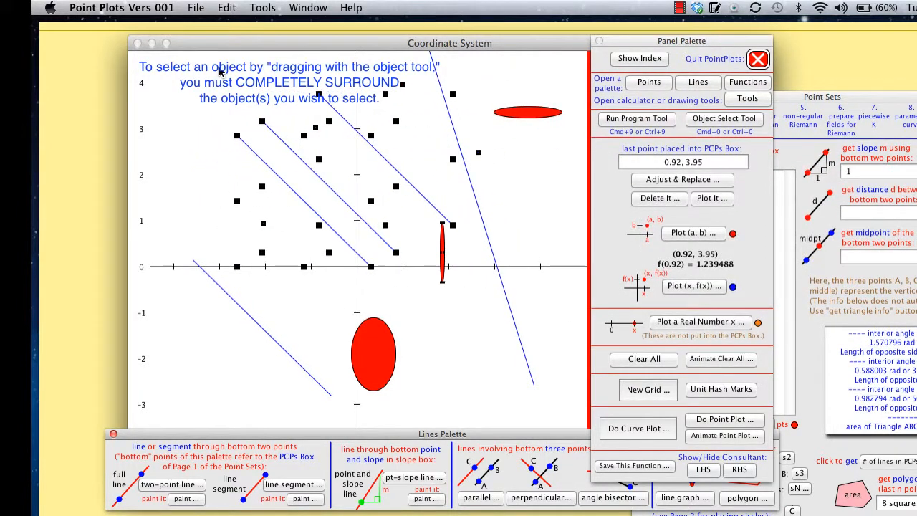
click(221, 72)
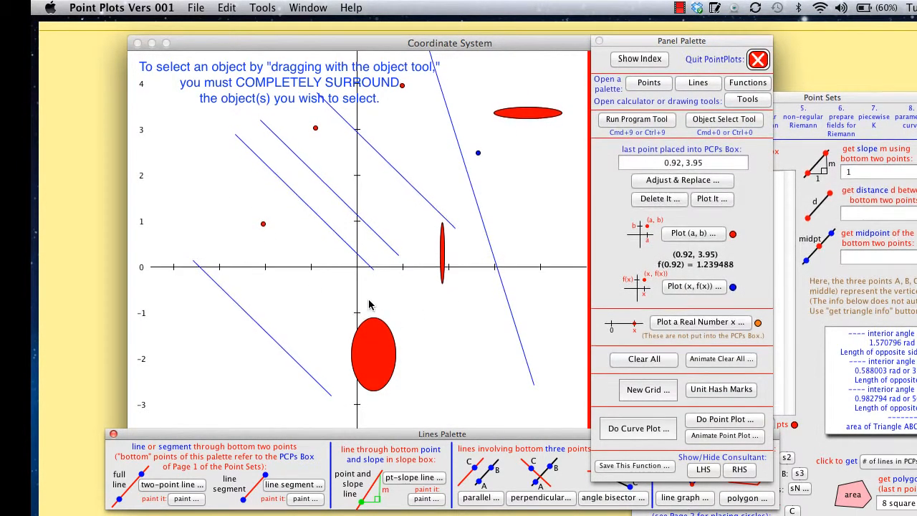
Duplicate the large ellipse with the Object Select tool and nudge the copy right about 1.6 units, clear of the original.
click(723, 120)
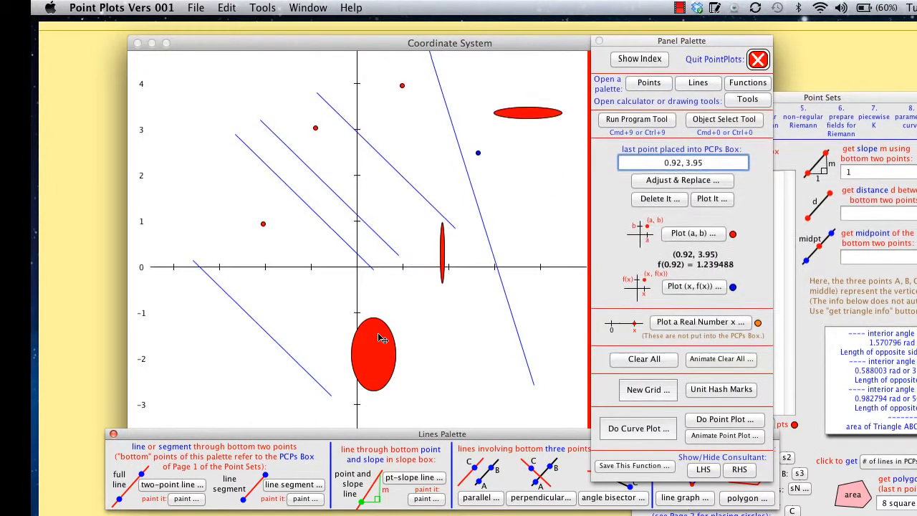
click(377, 359)
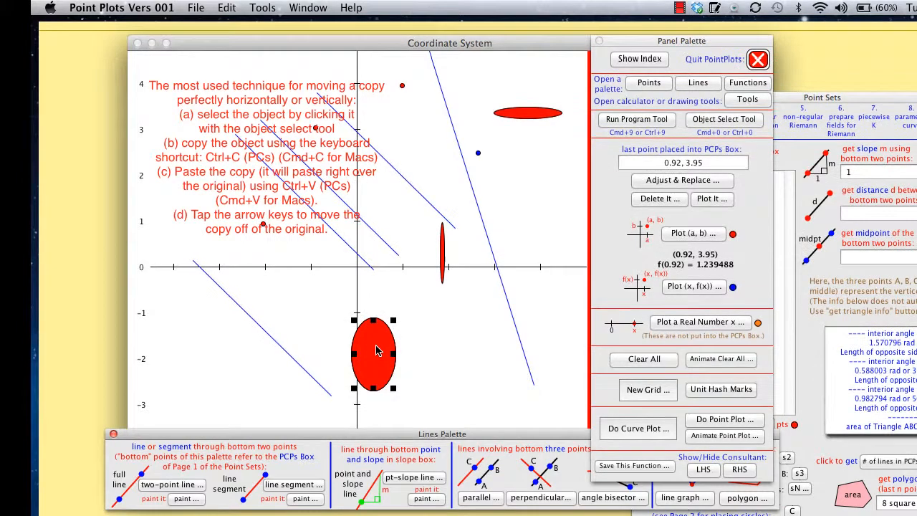
key(Right)
key(Right)
key(Right)
key(Right)
key(Right)
key(Right)
key(Right)
key(Right)
key(Right)
key(Right)
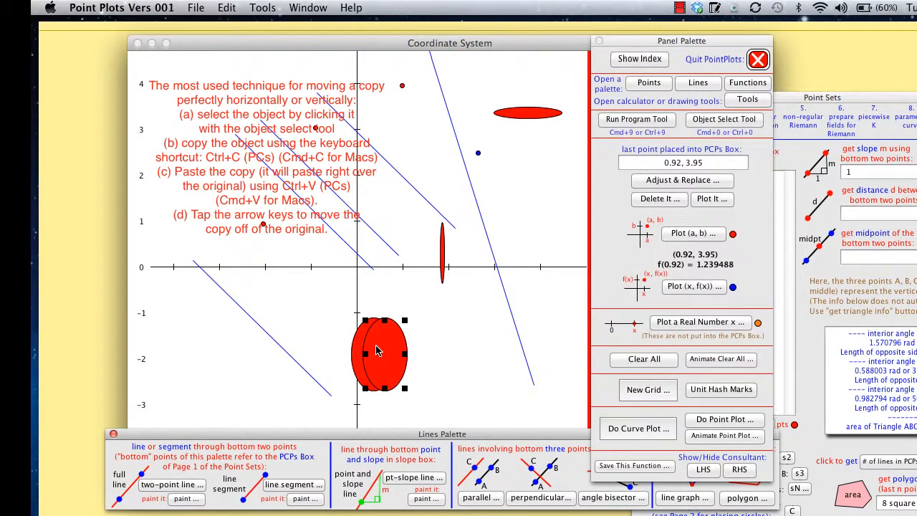
key(Right)
key(Right)
key(Right)
key(Right)
key(Right)
key(Right)
key(Right)
key(Right)
key(Right)
key(Right)
key(Right)
key(Right)
key(Right)
key(Right)
key(Right)
key(Right)
key(Right)
key(Right)
key(Right)
key(Right)
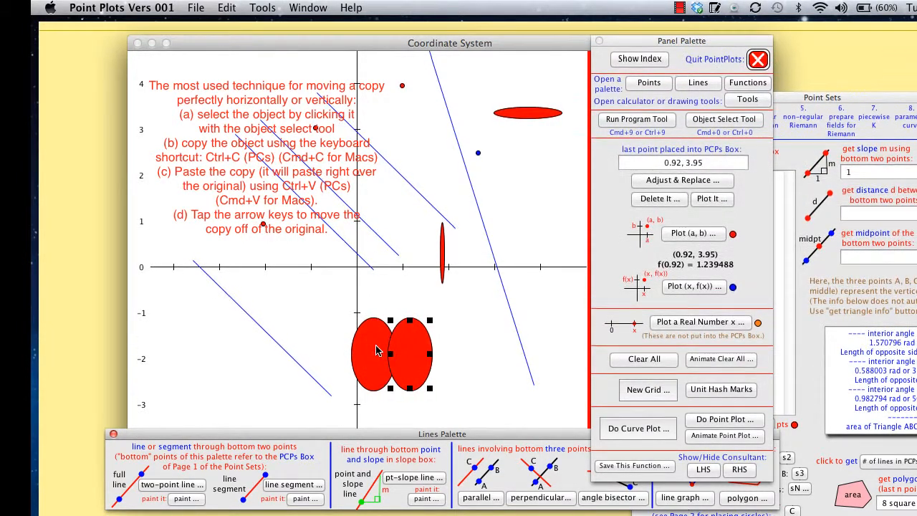
key(Right)
key(Right)
key(Right)
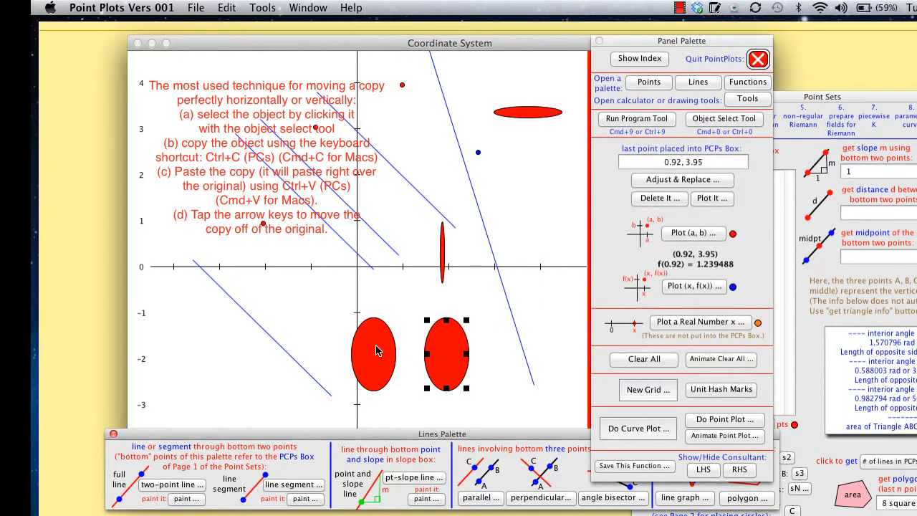
Nudge the large ellipse's copy up about half a unit, to a centre near (2, -1.4).
key(Up)
key(Up)
key(Up)
key(Up)
key(Up)
key(Up)
key(Up)
key(Up)
key(Up)
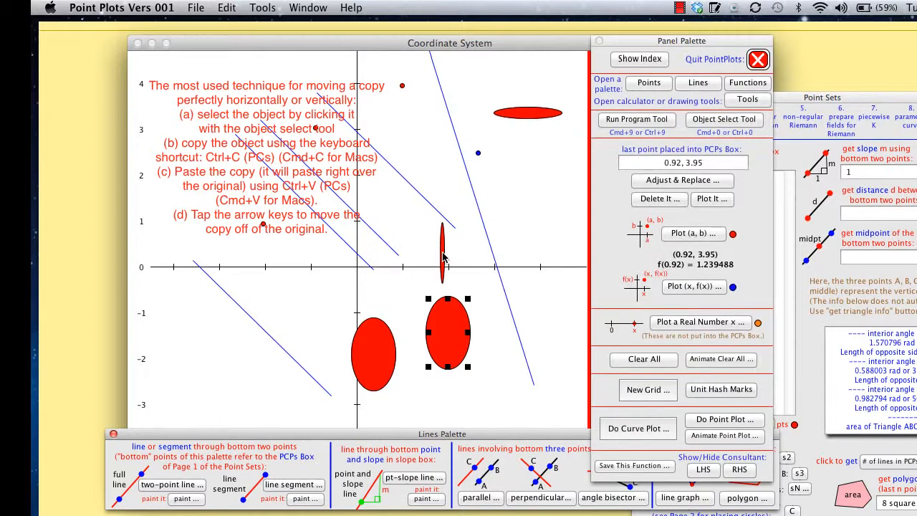
Duplicate the narrow tall ellipse and nudge the copy horizontally to the right, to about x = 3.6.
click(443, 255)
key(super+c)
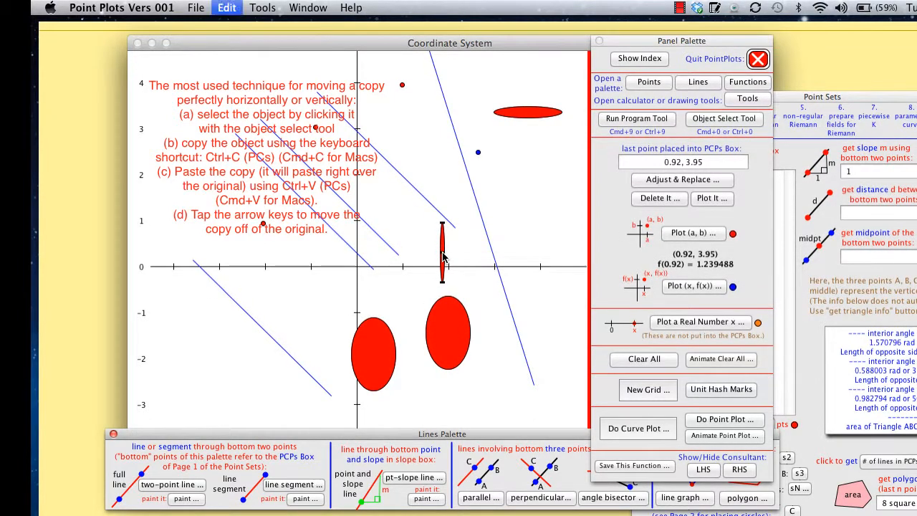
key(super+v)
key(Right)
key(Right)
key(Right)
key(Right)
key(Right)
key(Right)
key(Right)
key(Right)
key(Right)
key(Right)
key(Right)
key(Right)
key(Right)
key(Right)
key(Right)
key(Right)
key(Right)
key(Right)
key(Right)
key(Right)
key(Right)
key(Right)
key(Right)
key(Right)
key(Right)
key(Right)
key(Right)
key(Right)
key(Right)
key(Right)
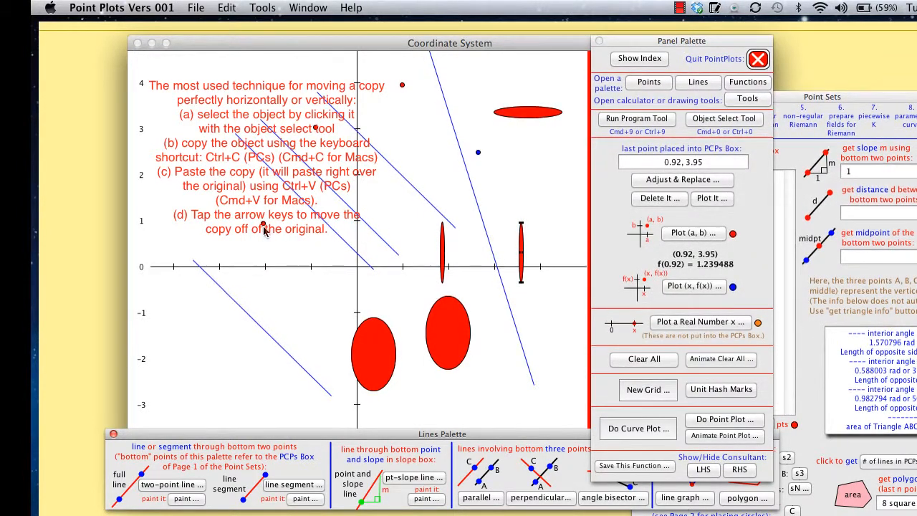
Duplicate the red point near (-2, 1) and nudge the copy right and down to about (-1.6, 0.3).
click(263, 225)
key(super+c)
key(super+v)
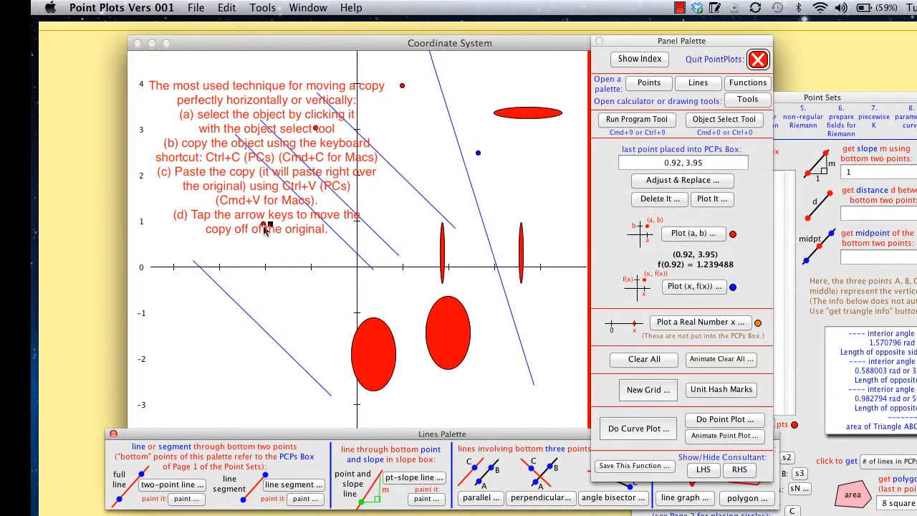
key(Right)
key(Right)
key(Right)
key(Down)
key(Down)
key(Down)
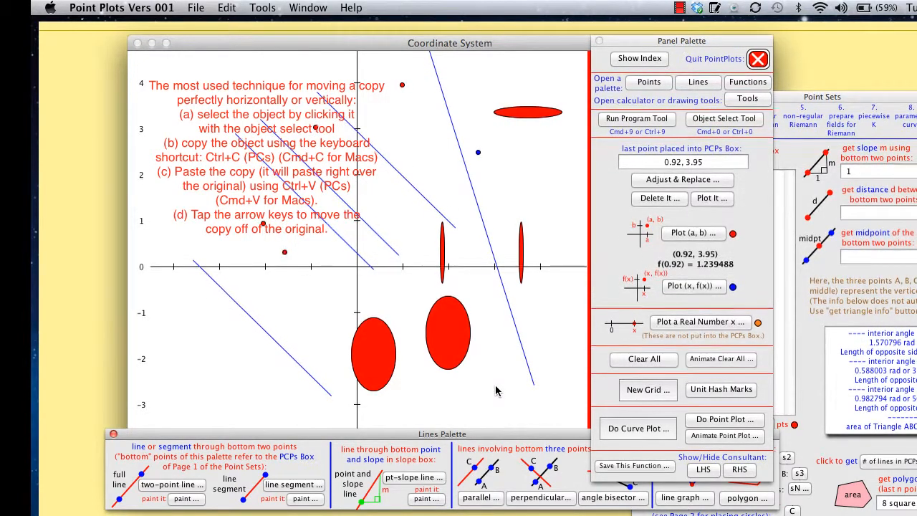
Surround the upper segments, small points, narrow ellipse and duplicated large ellipse, duplicate them together, and nudge the copies left and down.
drag(496, 387, 306, 278)
drag(344, 306, 212, 82)
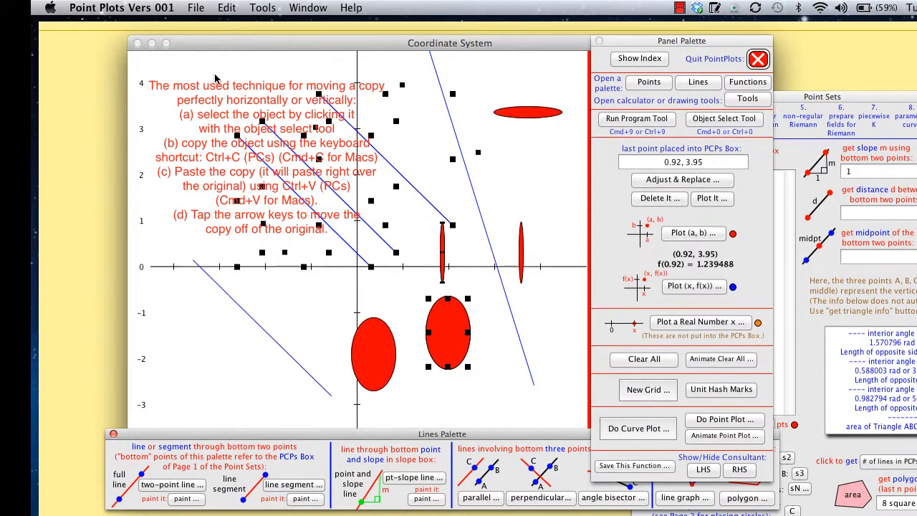
key(Left)
key(Left)
key(Left)
key(Left)
key(Left)
key(Left)
key(Left)
key(Left)
key(Left)
key(Left)
key(Left)
key(Left)
key(Left)
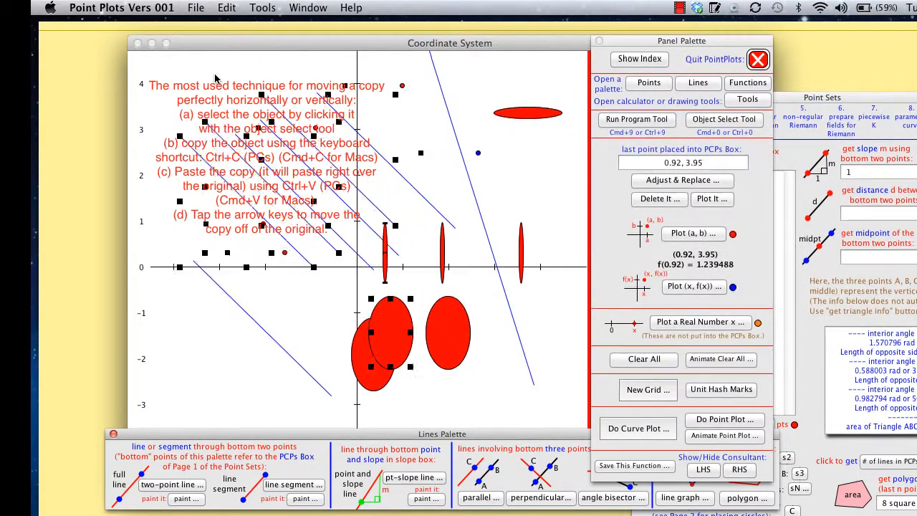
key(Left)
key(Down)
key(Down)
key(Down)
key(Down)
key(Down)
key(Down)
key(Down)
key(Down)
key(Down)
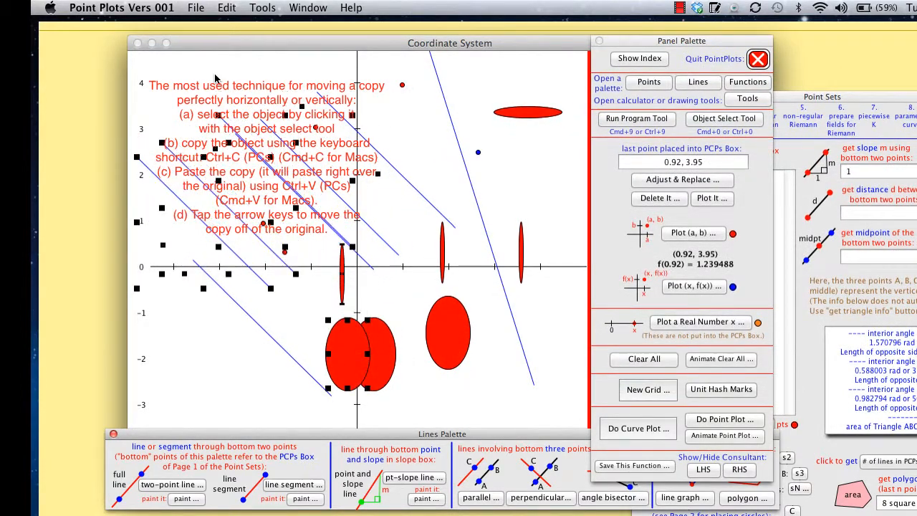
Nudge the duplicated group right and up until its large ellipse is centred near (3.4, -0.2).
key(Right)
key(Right)
key(Right)
key(Right)
key(Right)
key(Right)
key(Right)
key(Right)
key(Right)
key(Right)
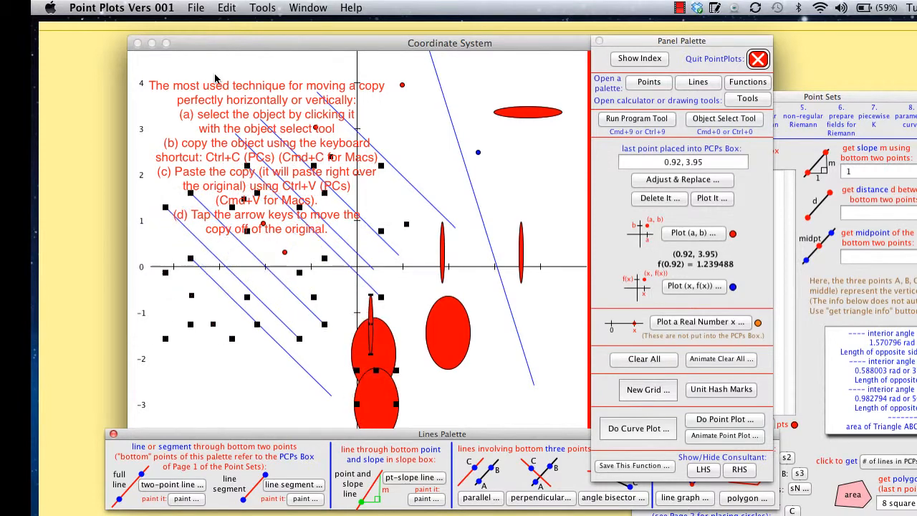
key(Right)
key(Right)
key(Right)
key(Right)
key(Right)
key(Right)
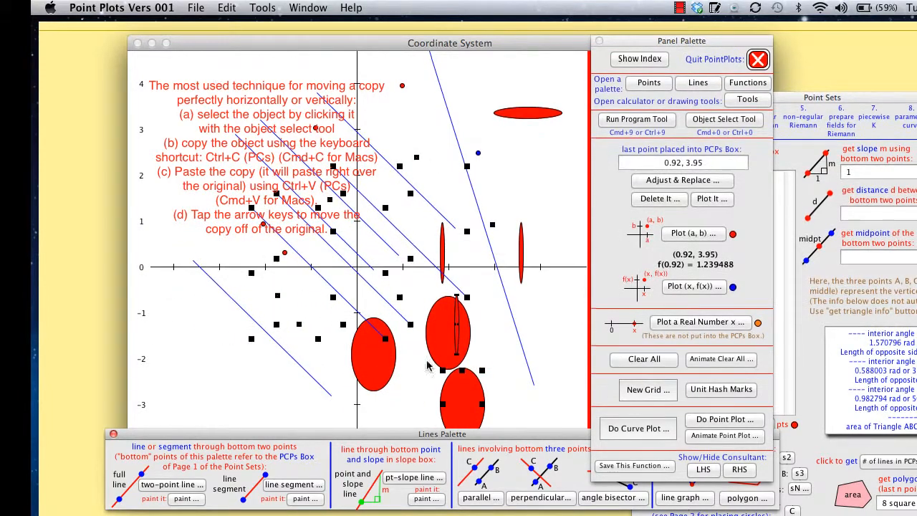
key(Up)
key(Up)
key(Up)
key(Up)
key(Up)
key(Up)
key(Up)
key(Up)
key(Up)
key(Up)
key(Up)
key(Up)
key(Right)
key(Right)
key(Right)
drag(489, 299, 516, 260)
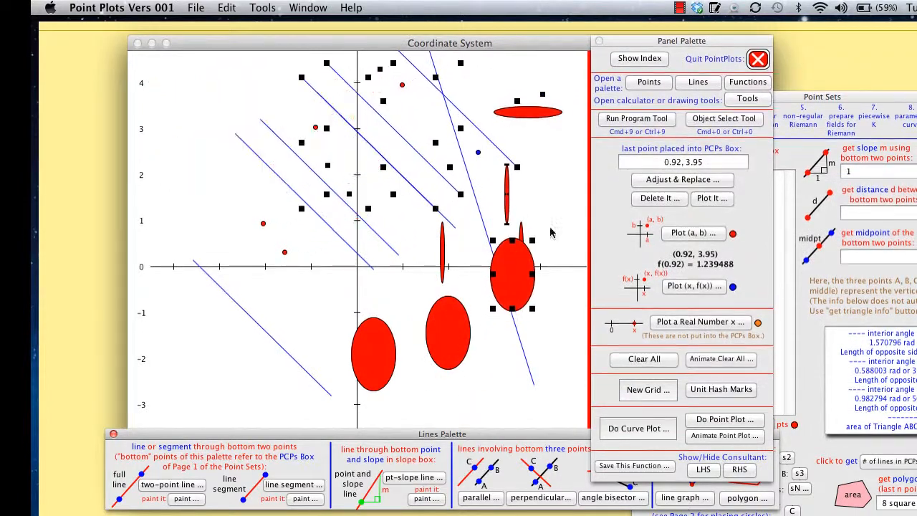
Switch back to the Run Program tool and close the Lines Palette.
click(663, 122)
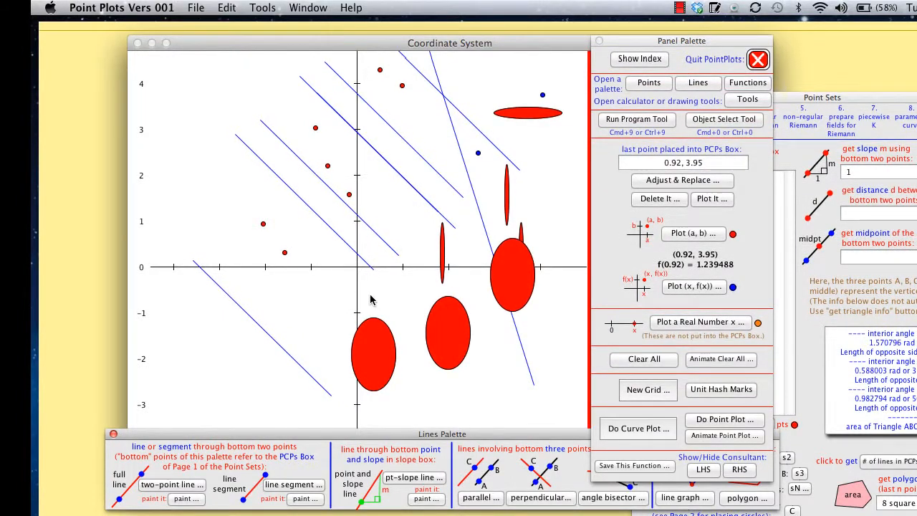
click(113, 435)
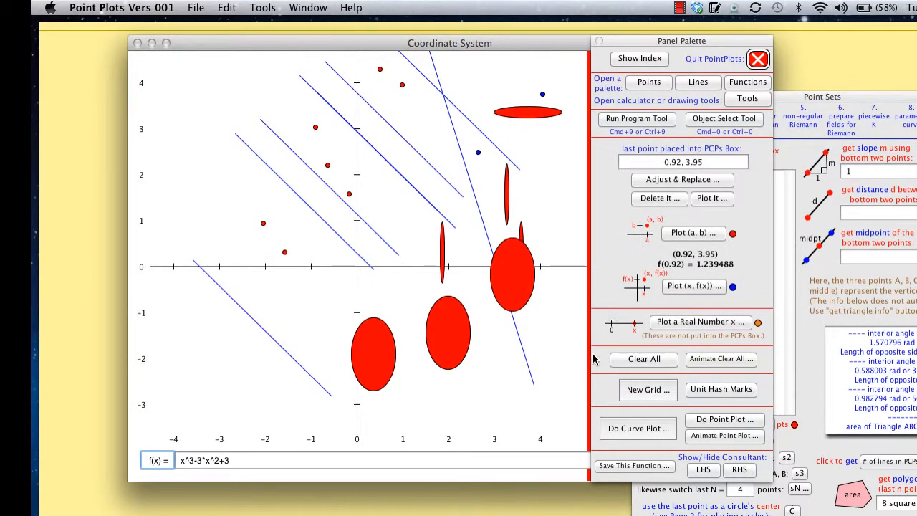
Erase everything from the plotting region, reduce the function to x^3-3*x^2, and plot its curve in blue.
click(652, 361)
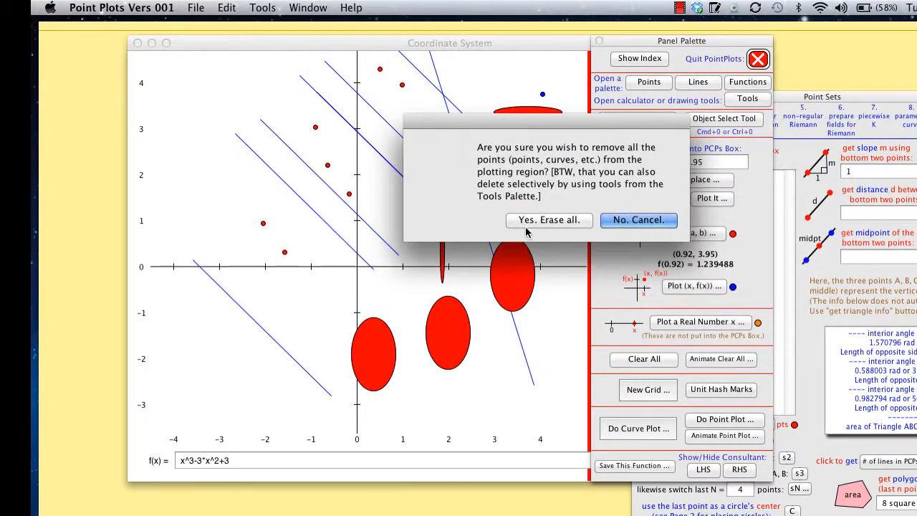
click(553, 221)
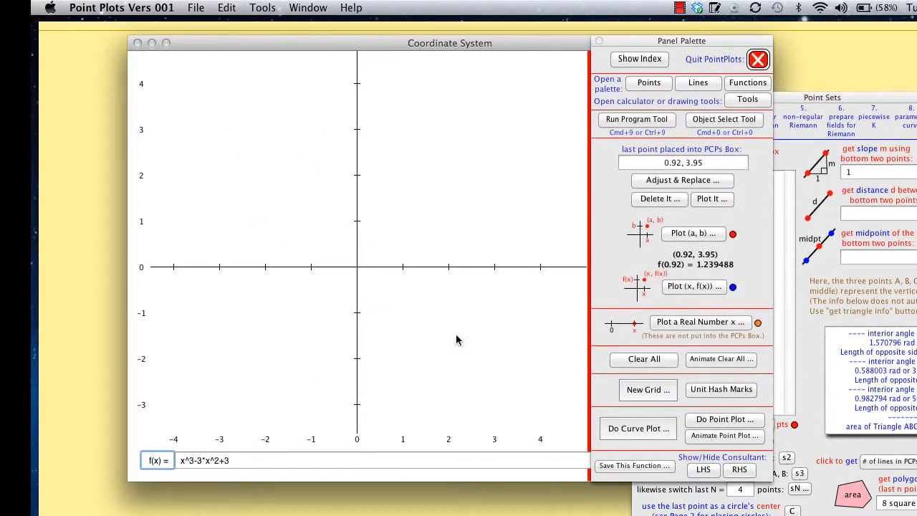
click(247, 461)
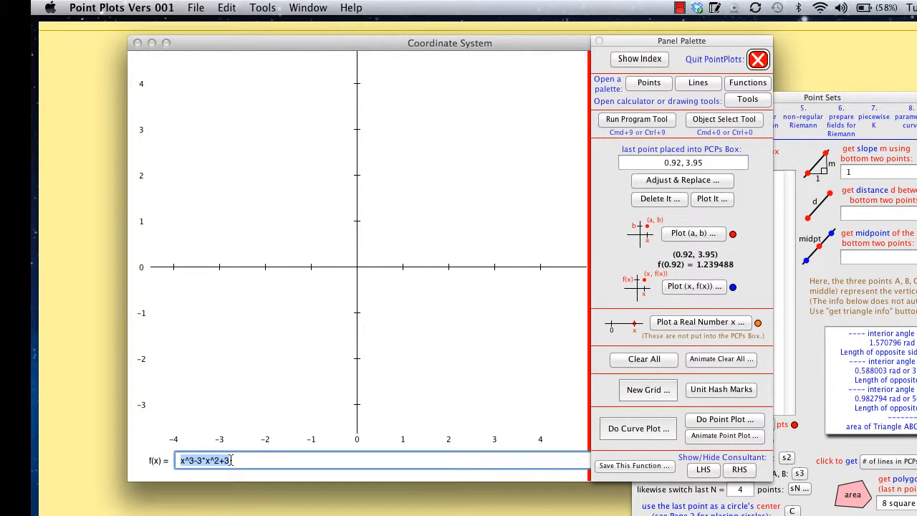
click(231, 461)
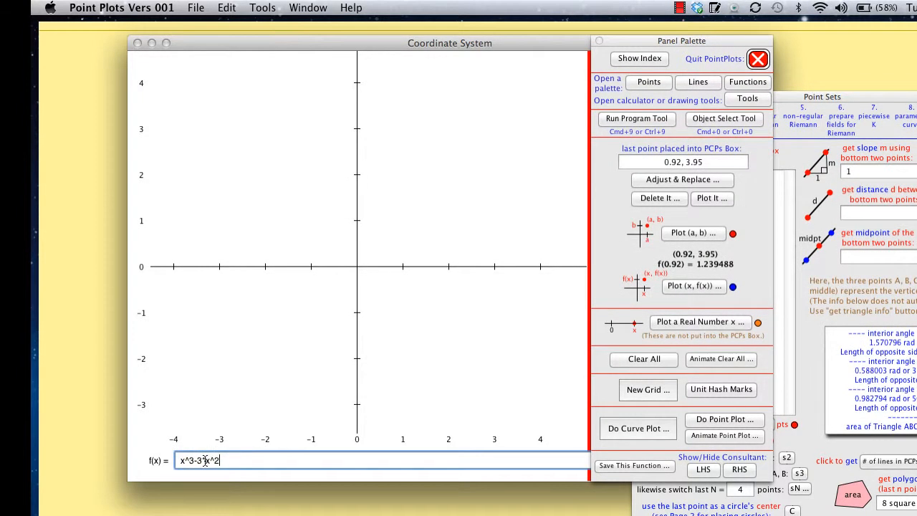
click(637, 428)
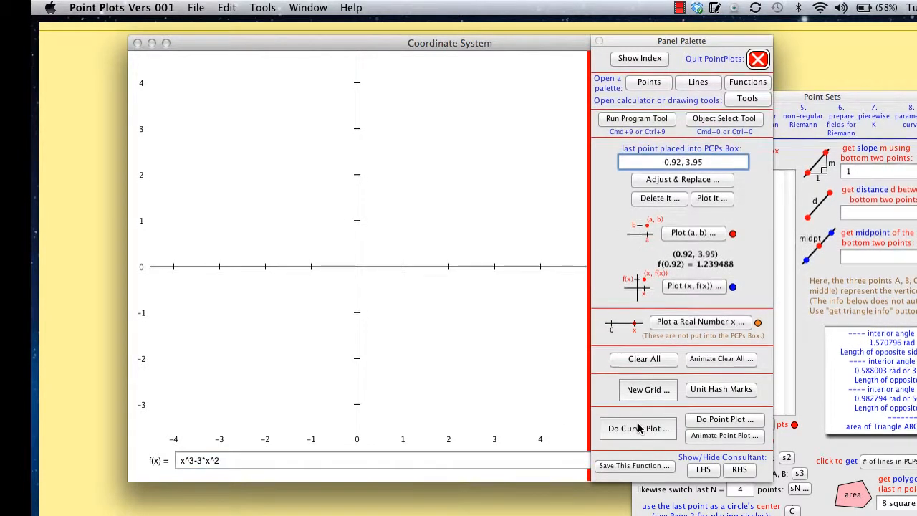
key(Return)
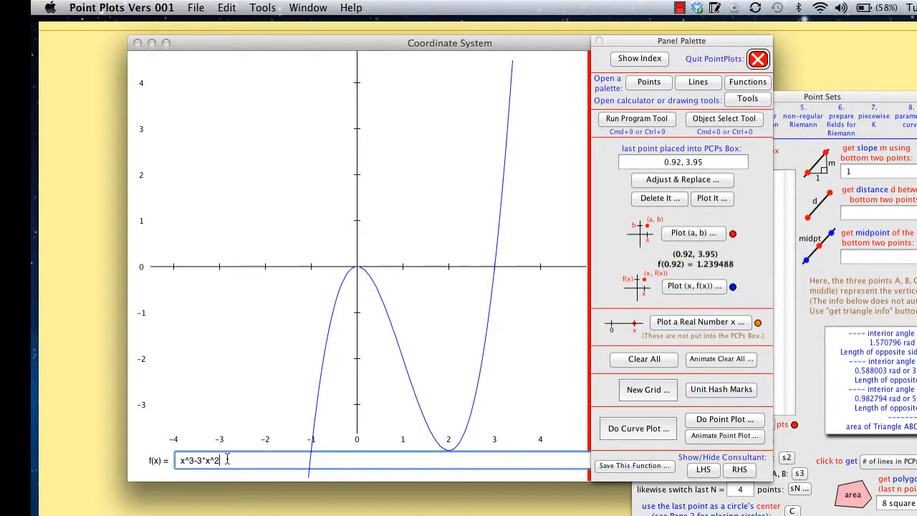
Change the function to x^3-3*x^2+3, and copy and paste the plotted blue curve using the Object Select Tool.
text(+3)
drag(238, 459, 218, 461)
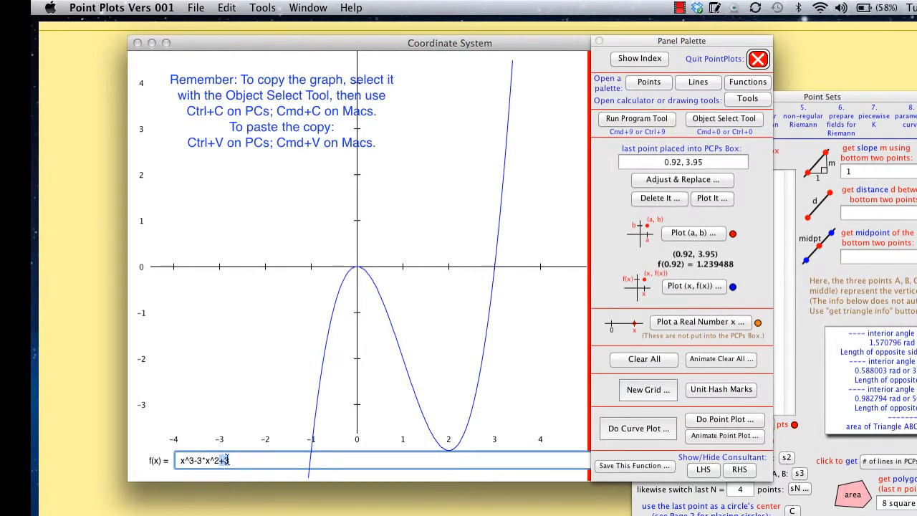
click(731, 123)
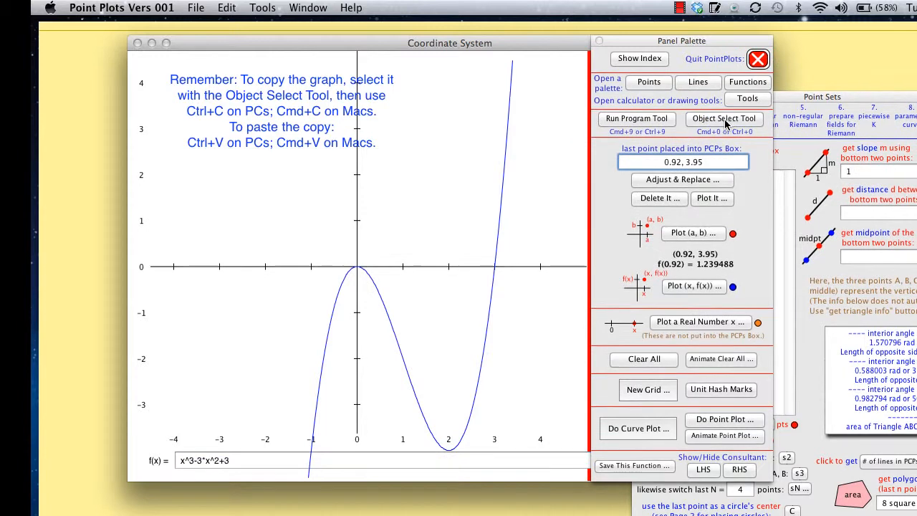
click(506, 186)
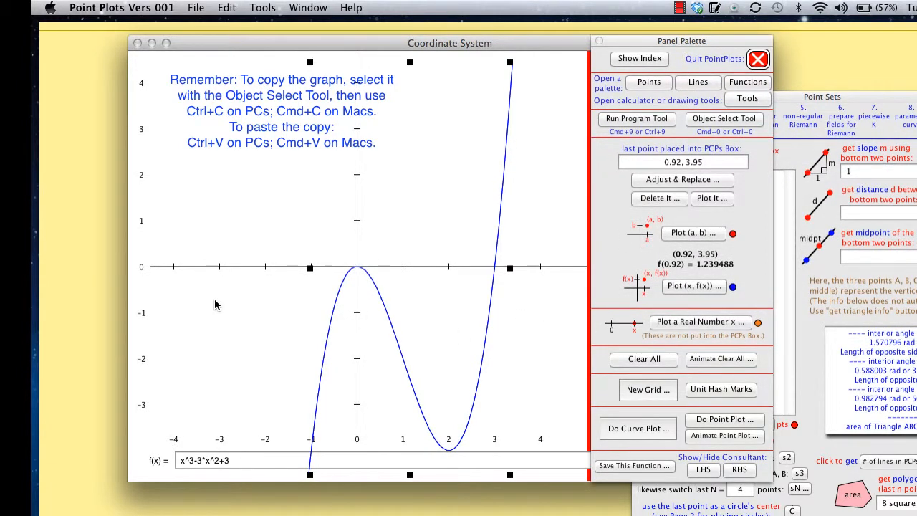
key(super+v)
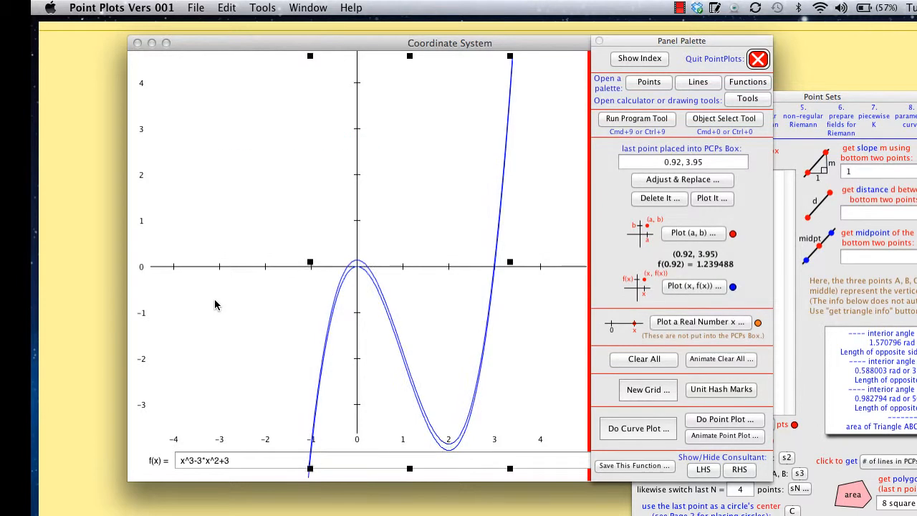
Nudge the pasted curve straight up about 3 units so its local maximum sits at (0, 3).
key(Up)
key(Up)
key(Up)
key(Up)
key(Up)
key(Up)
key(Up)
key(Up)
key(Up)
key(Up)
key(Up)
key(Up)
key(Up)
key(Up)
key(Up)
key(Up)
key(Up)
key(Up)
key(Up)
key(Up)
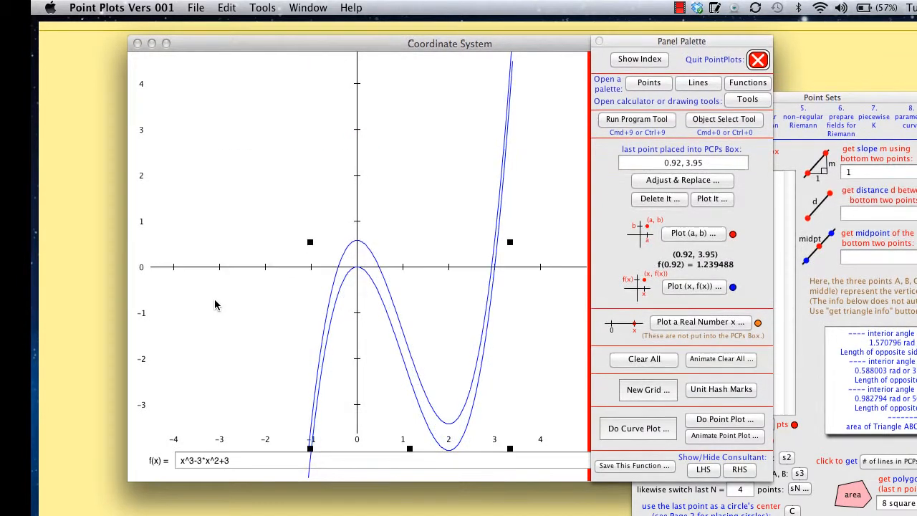
key(Up)
key(Up)
key(Up)
key(Up)
key(Up)
key(Up)
key(Up)
key(Up)
key(Up)
key(Up)
key(Up)
key(Up)
key(Up)
key(Up)
key(Up)
key(Up)
key(Up)
key(Up)
key(Up)
key(Up)
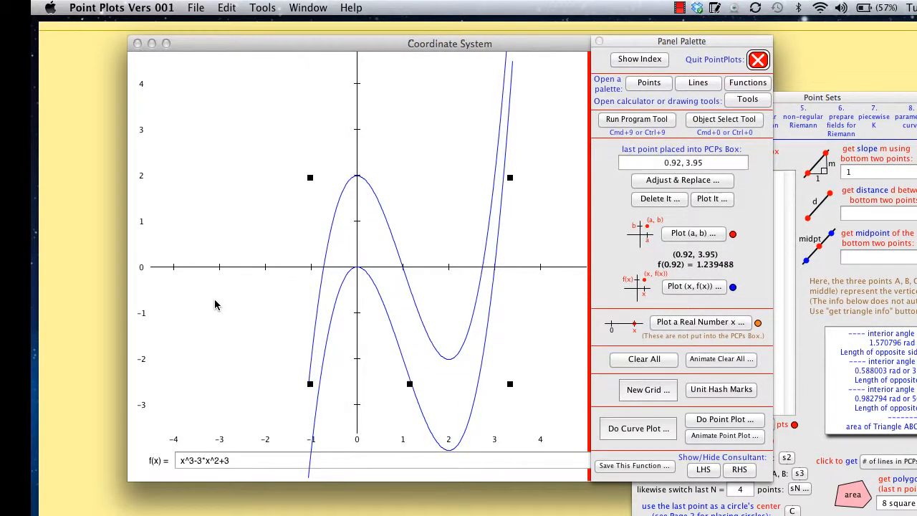
key(Up)
key(Up)
key(Up)
key(Up)
key(Up)
key(Up)
key(Up)
key(Up)
key(Up)
key(Up)
key(Up)
key(Up)
key(Up)
key(Up)
key(Up)
key(Up)
key(Up)
key(Up)
key(Up)
key(Up)
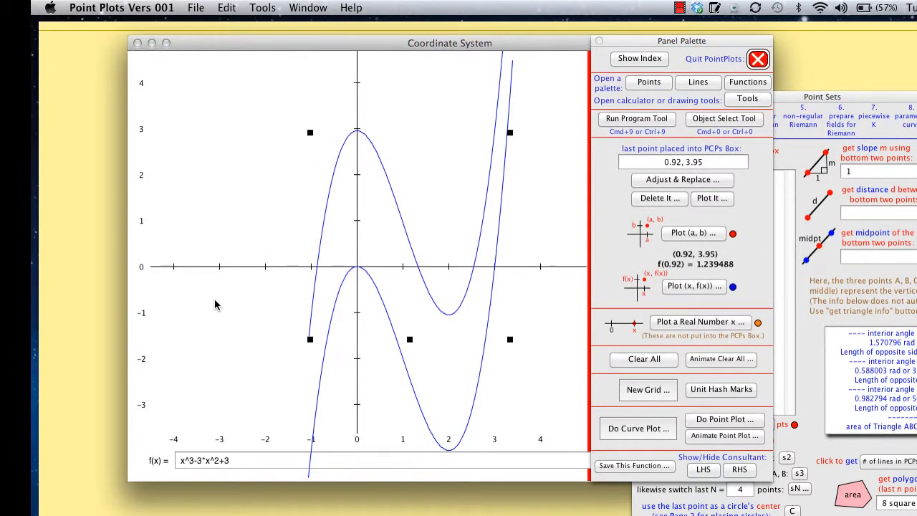
key(Up)
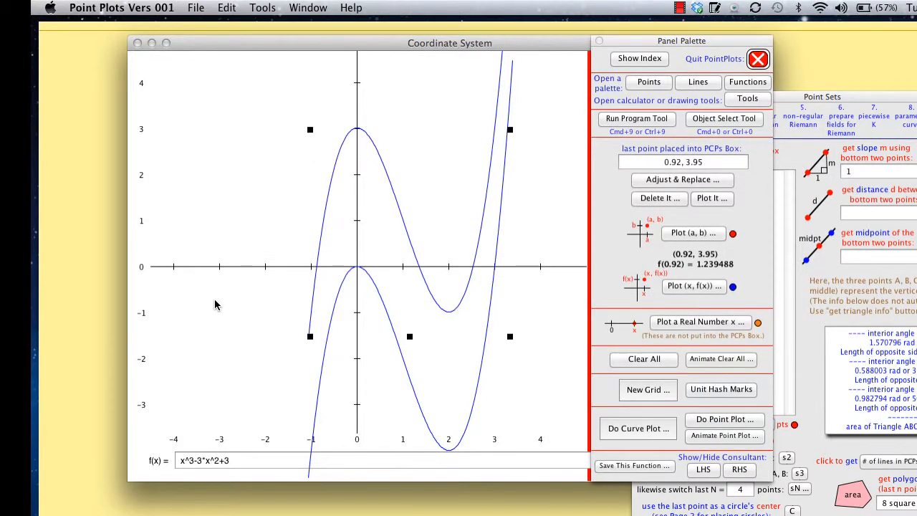
key(Down)
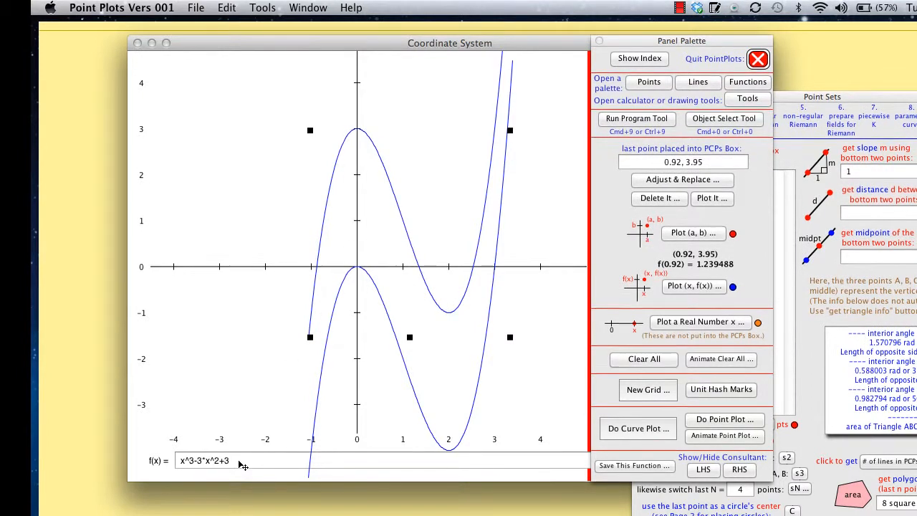
Using the Run Program Tool, plot the curve of x^3-3*x^2+3 in red.
click(665, 120)
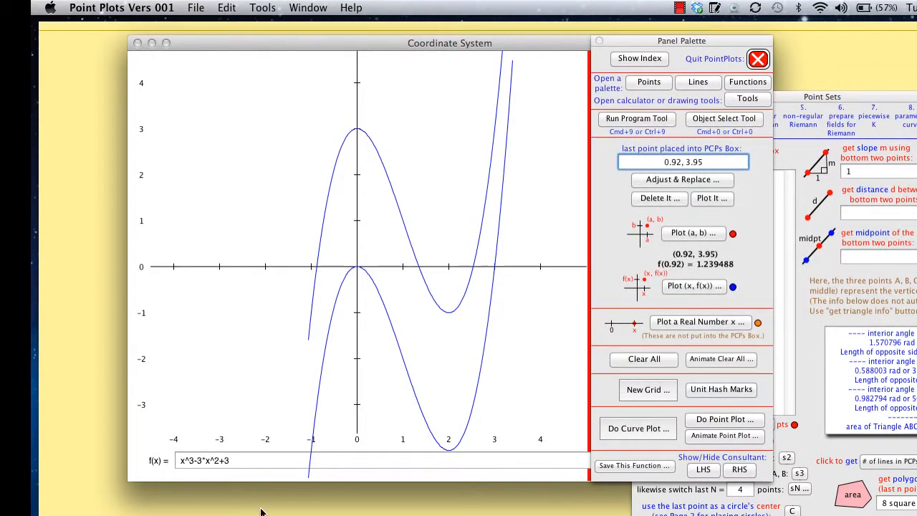
click(241, 459)
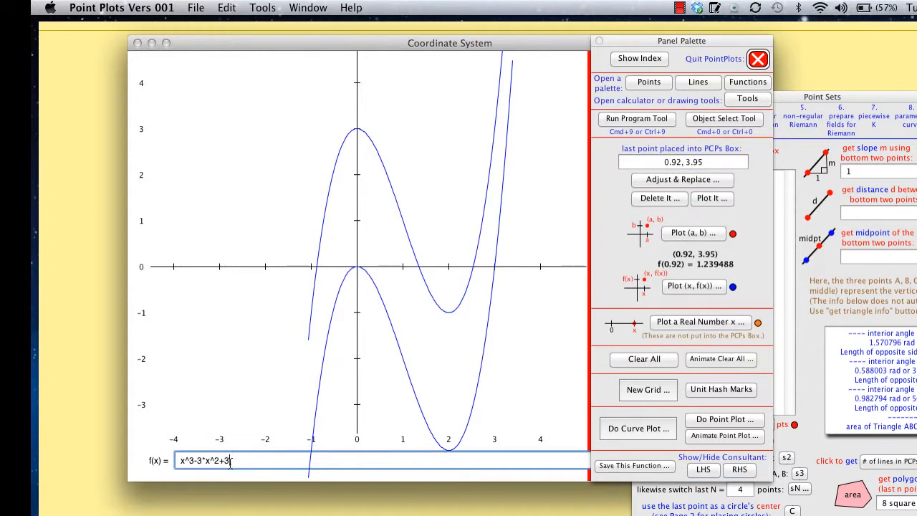
click(230, 461)
click(640, 429)
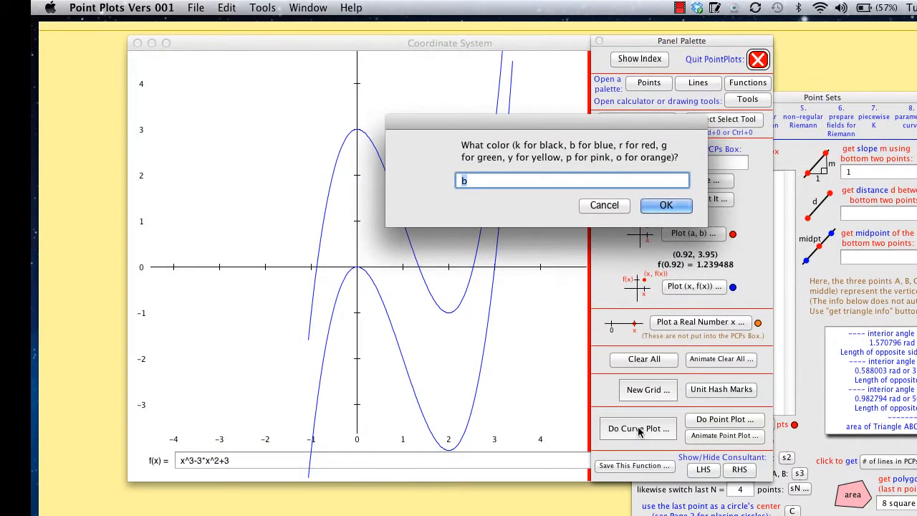
key(Return)
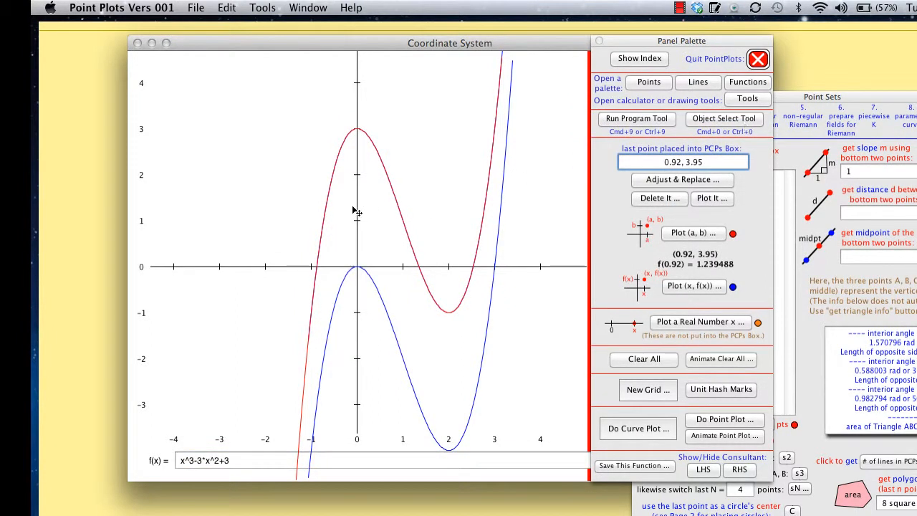
Pull the red curve left, away from the blue copy, and delete it.
drag(330, 197, 212, 177)
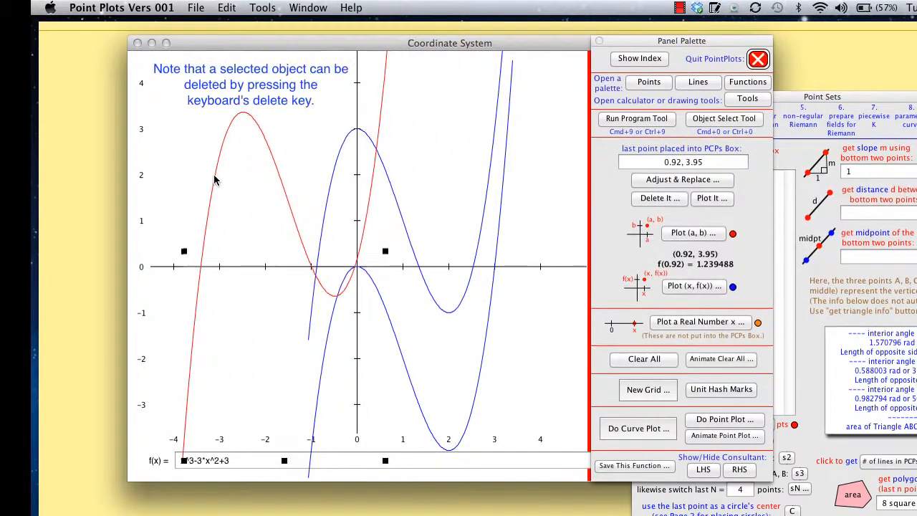
key(BackSpace)
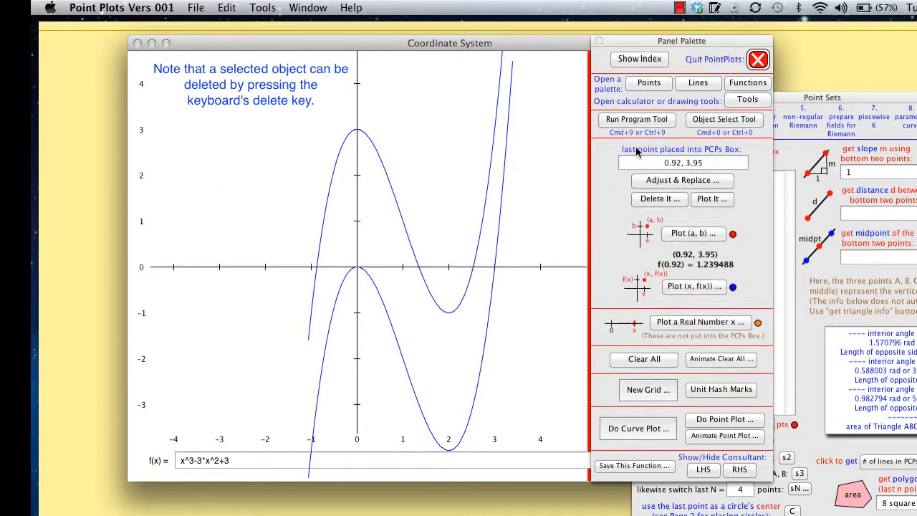
With the Run Program Tool, toggle the function label from f(x) to y and back to f(x).
click(649, 122)
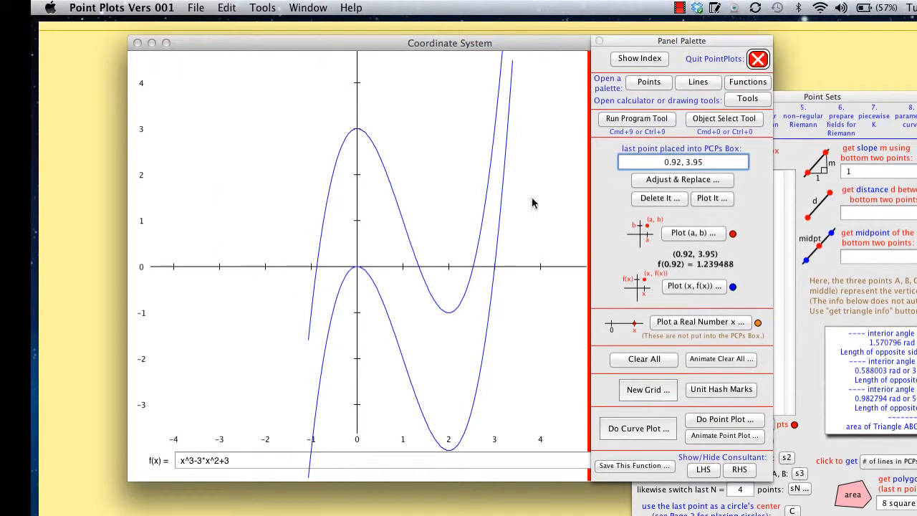
click(155, 461)
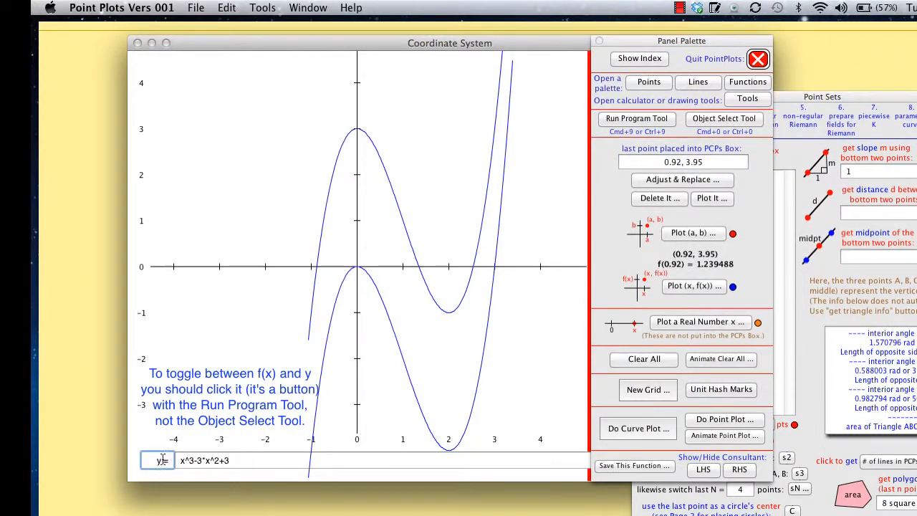
click(258, 459)
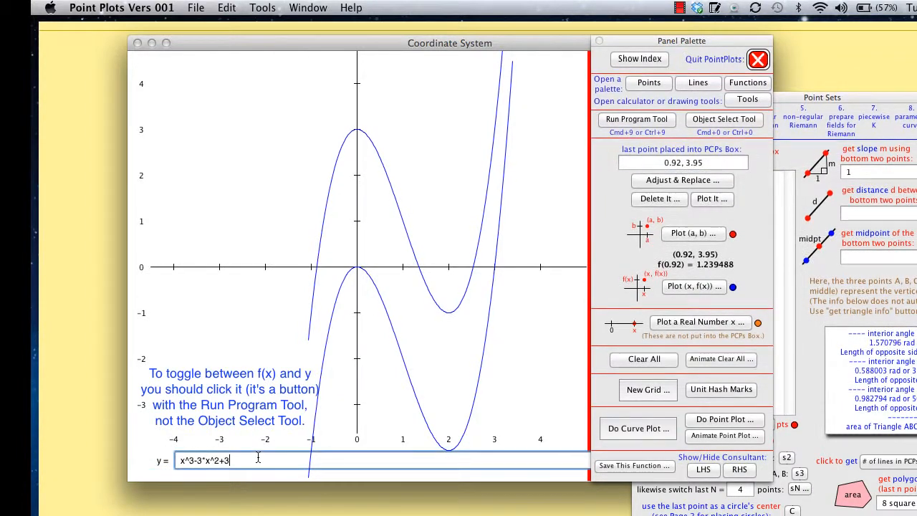
click(159, 463)
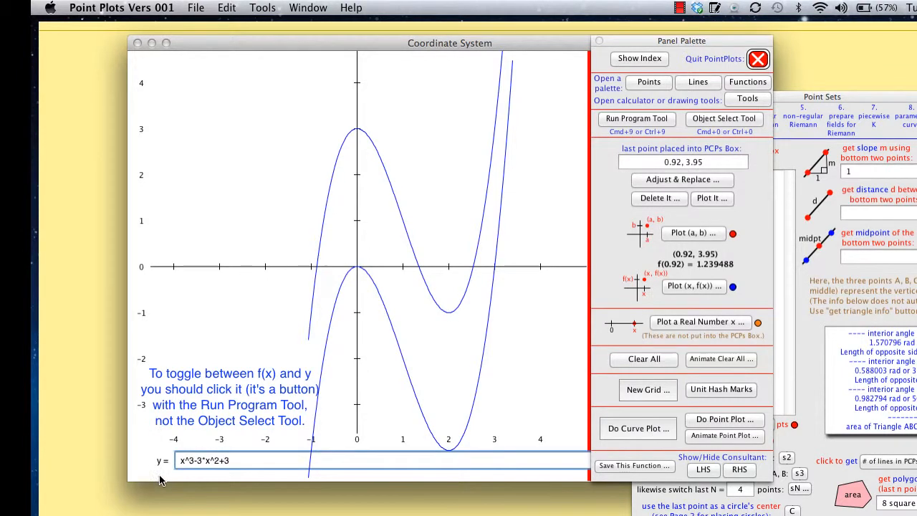
click(159, 463)
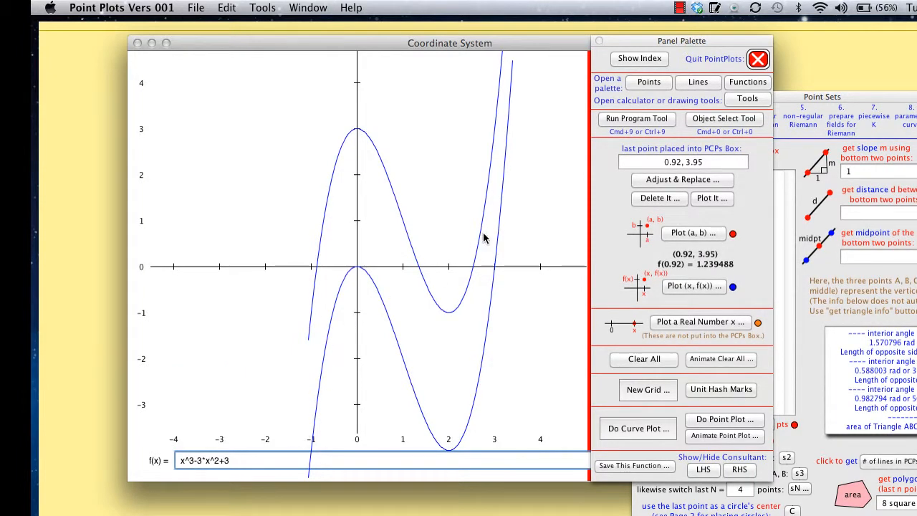
Open the Tools Palette and draw a vertical object line, size 3 and red, from (0, 3) down to (0, 0).
click(743, 99)
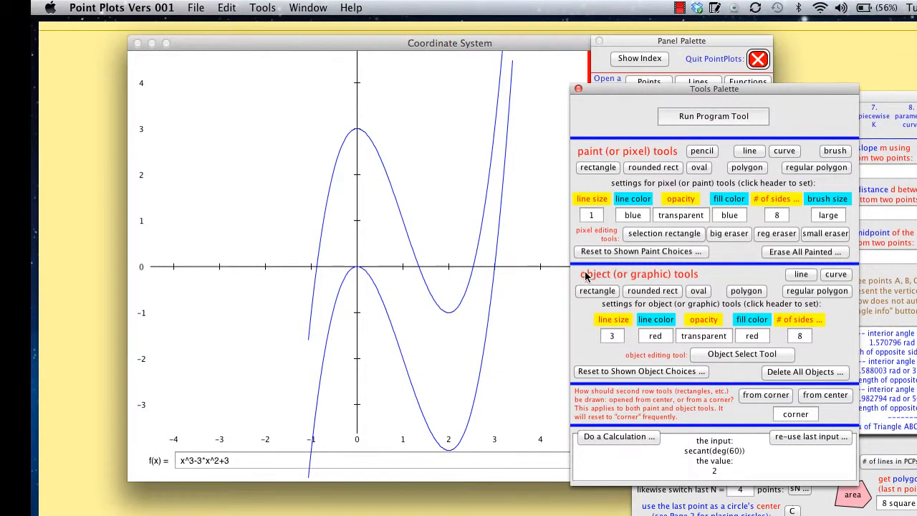
click(615, 321)
click(640, 368)
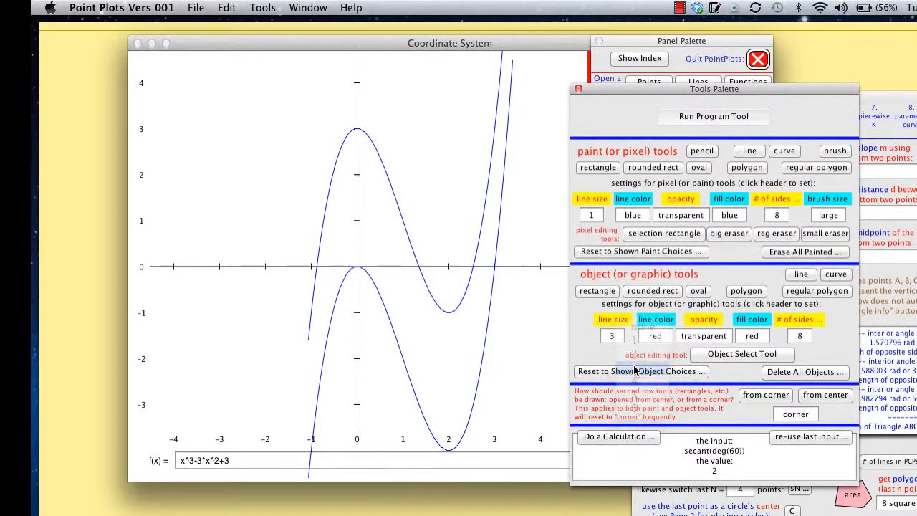
click(661, 323)
click(676, 356)
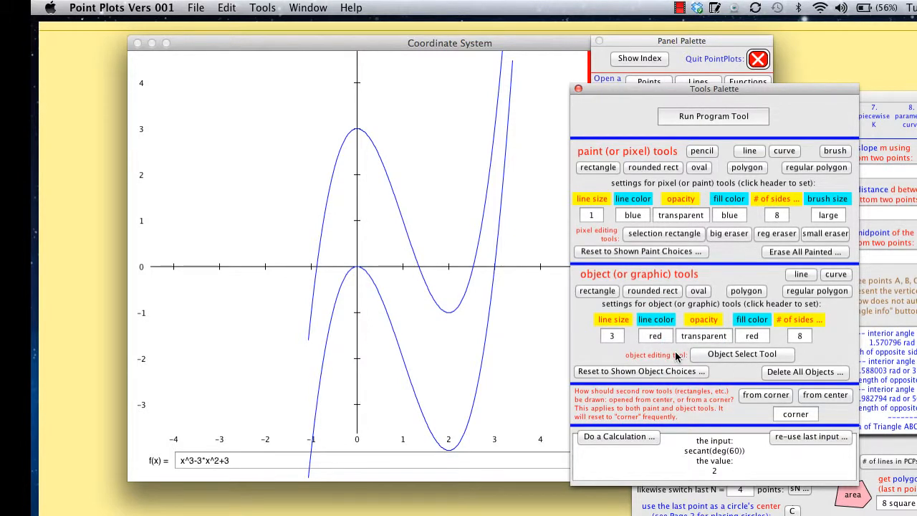
click(806, 277)
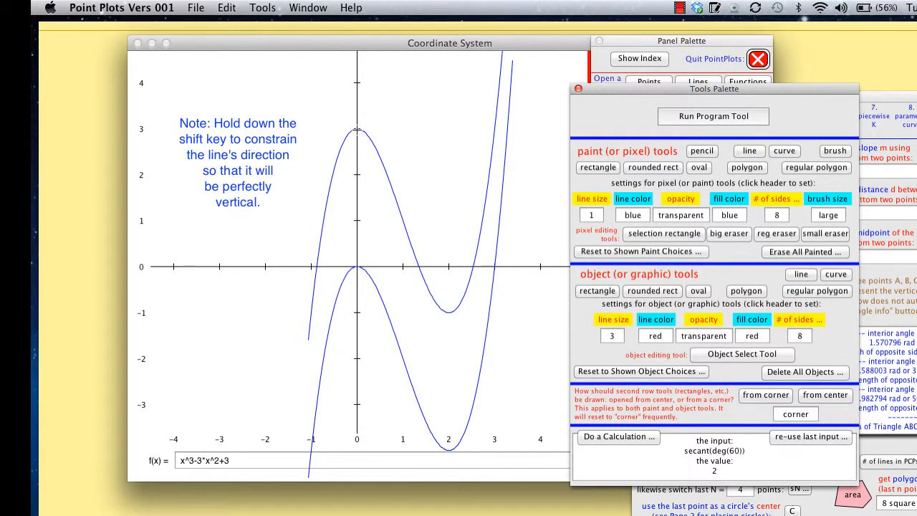
drag(359, 167, 370, 264)
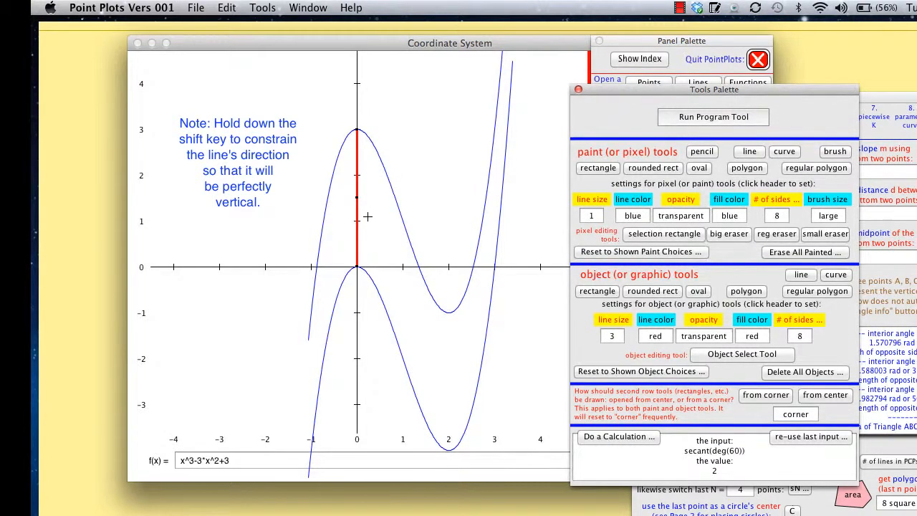
Slide the red line between the two curves to about x = 2.9, delete it, and return to the Run Program Tool.
click(605, 63)
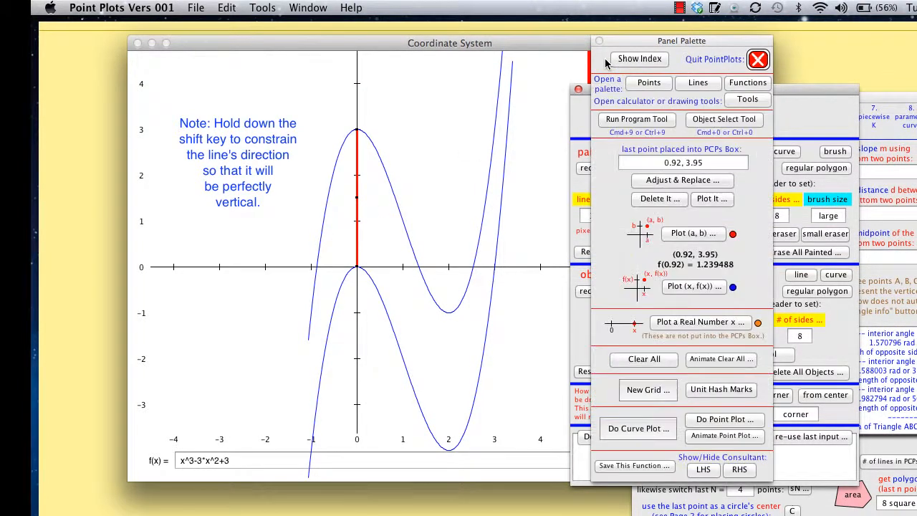
click(714, 122)
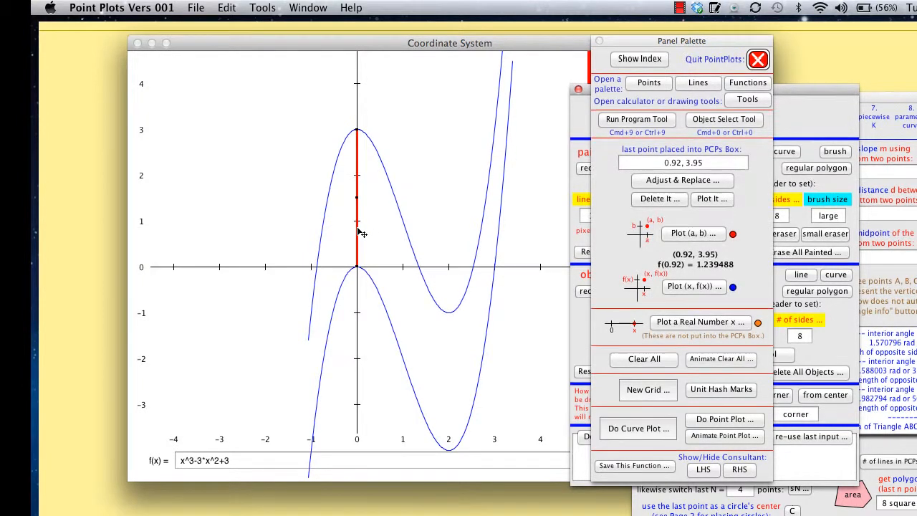
drag(362, 234, 493, 289)
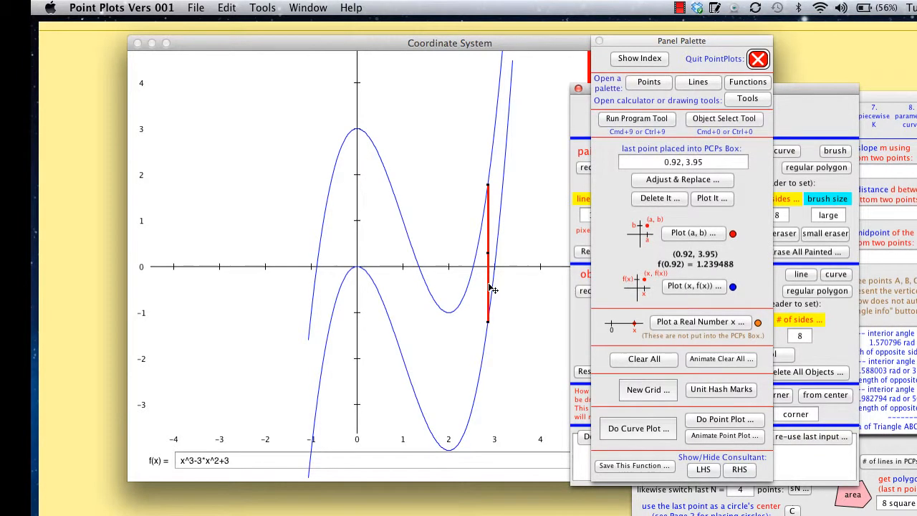
drag(493, 289, 553, 245)
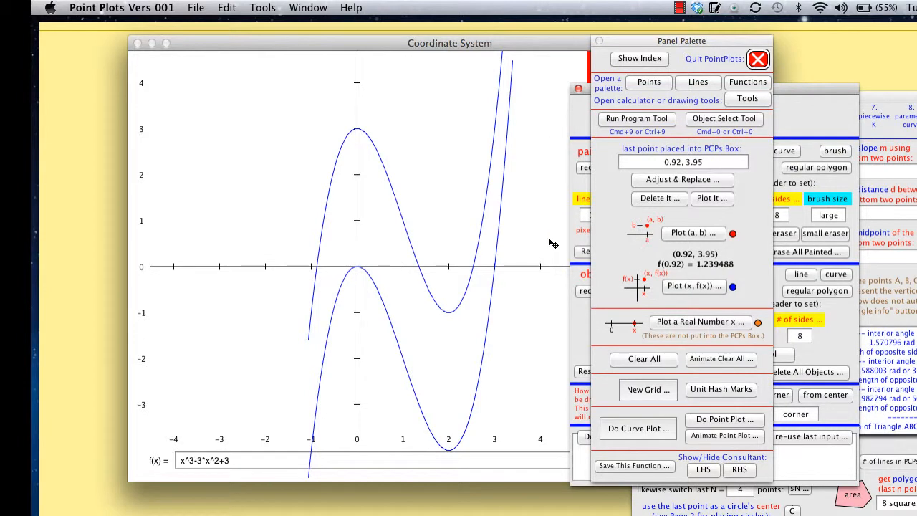
click(648, 122)
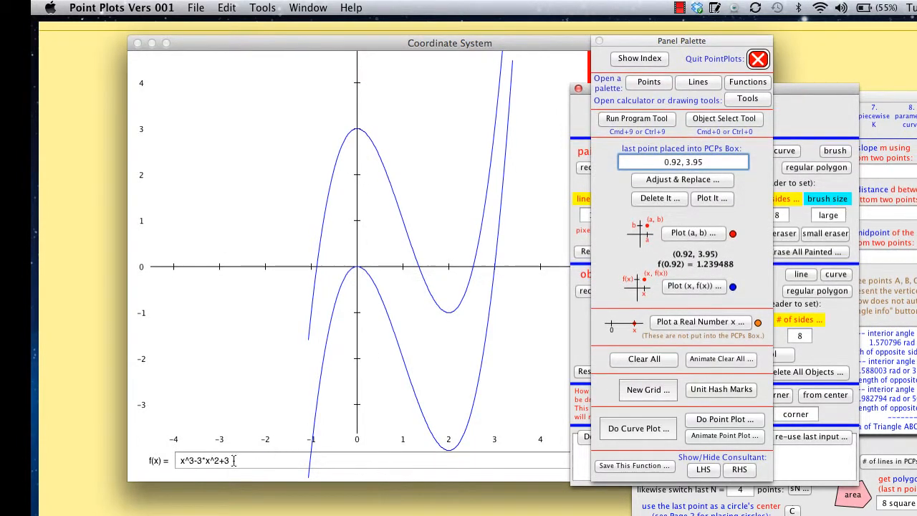
Plot the points (x, f(x)) on x^3-3*x^2+3 at x = 1.5 and x = 1.5001.
click(713, 285)
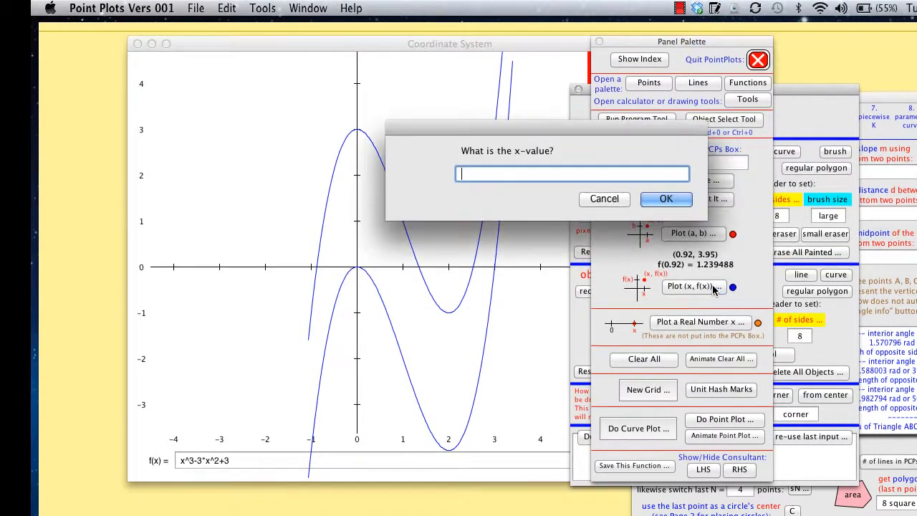
text(1.5)
key(Return)
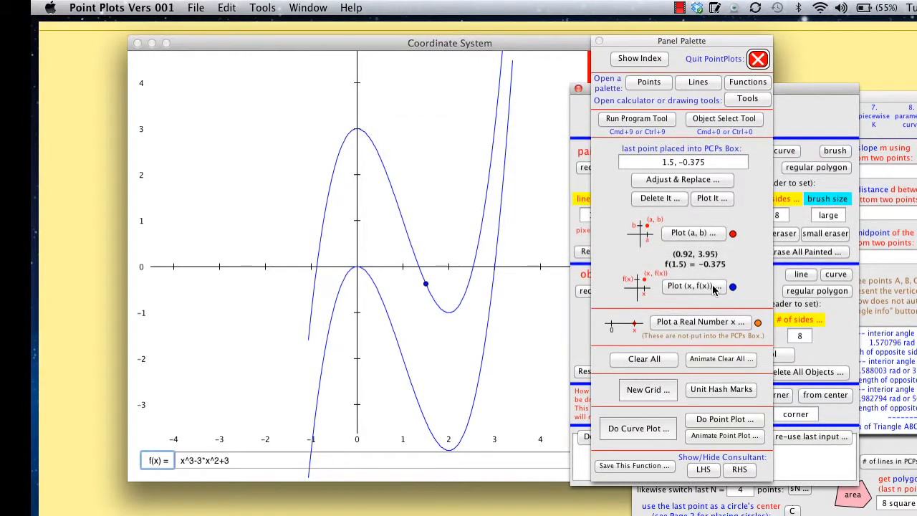
click(713, 285)
text(1.5001)
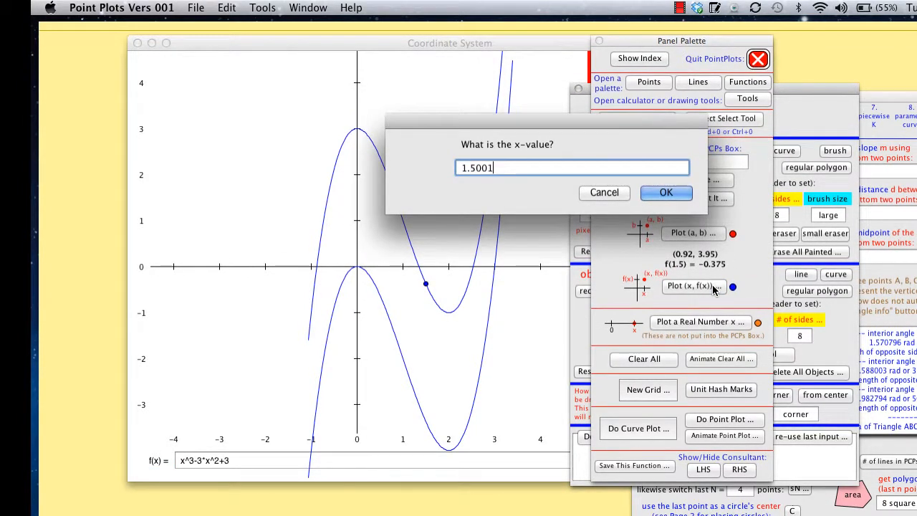
key(Return)
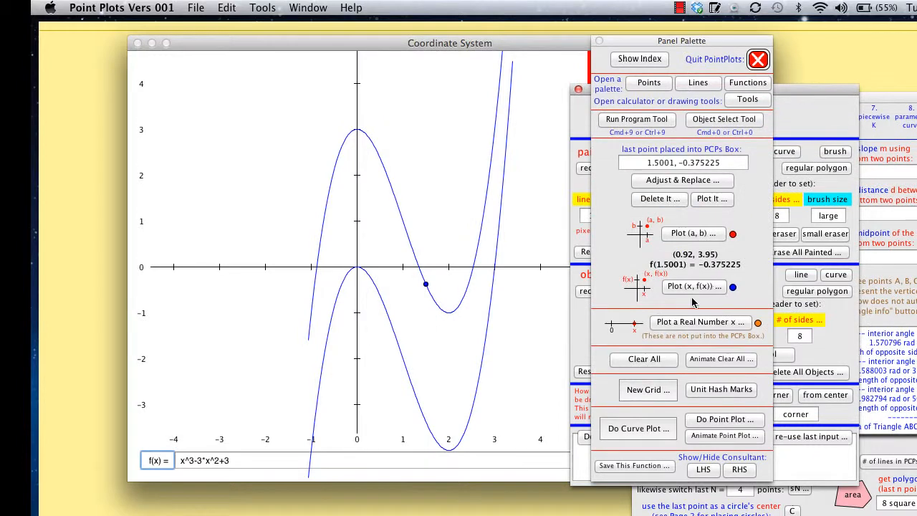
Draw a blue full line through the last two plotted points with the Lines Palette, then close the palette.
click(699, 82)
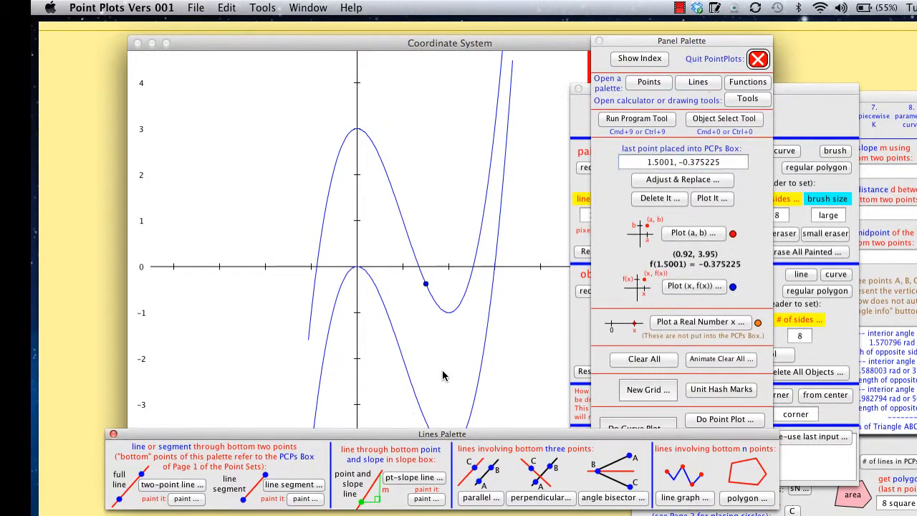
click(172, 485)
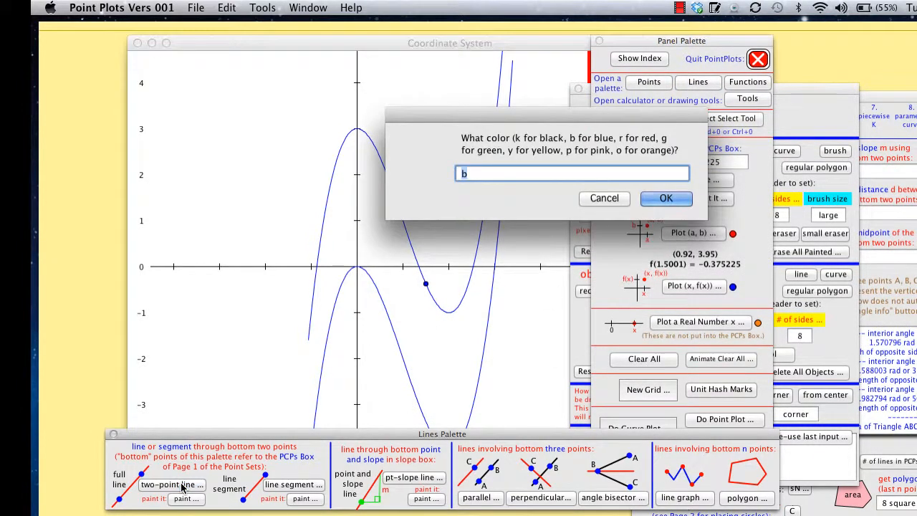
key(Return)
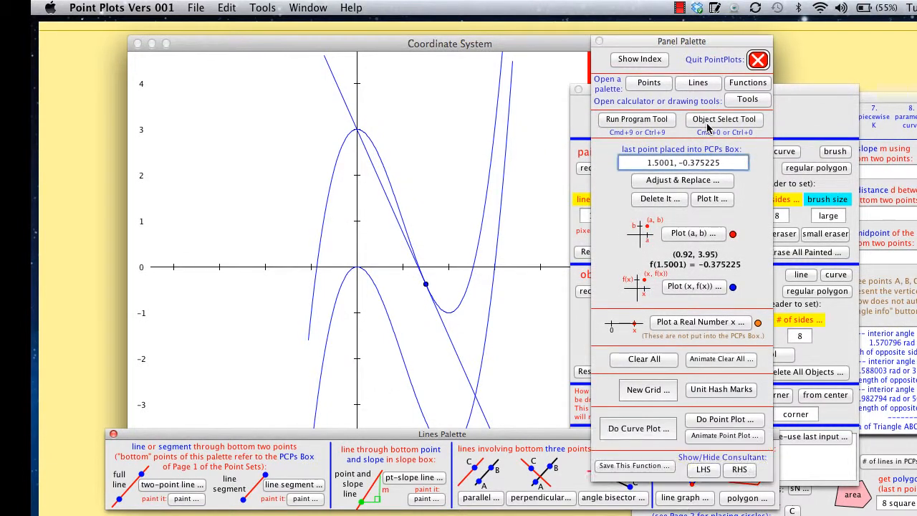
click(113, 435)
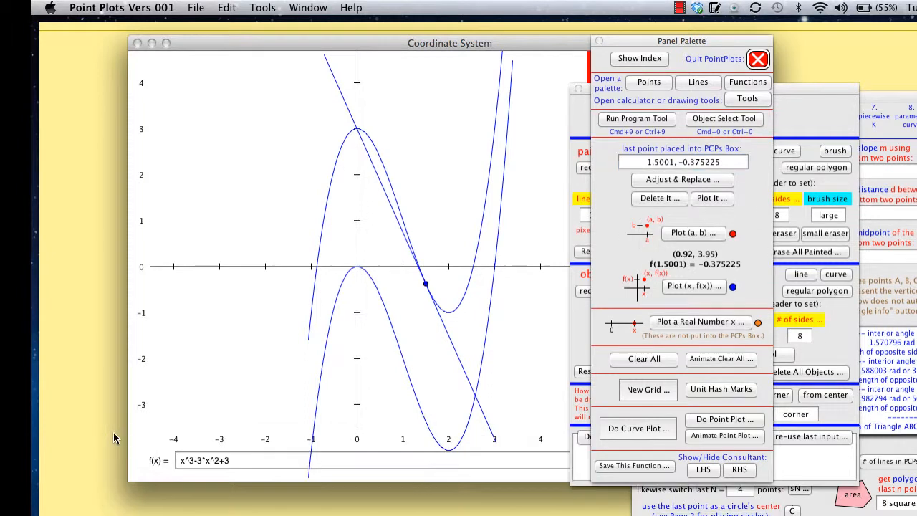
Duplicate the blue tangent line and nudge the copy down 3 units so it touches the lower curve.
click(453, 345)
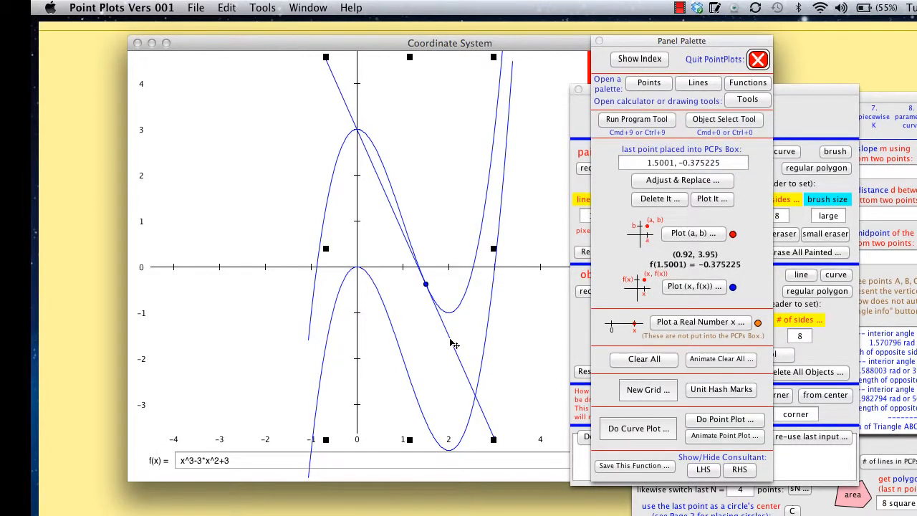
key(super+c)
key(super+v)
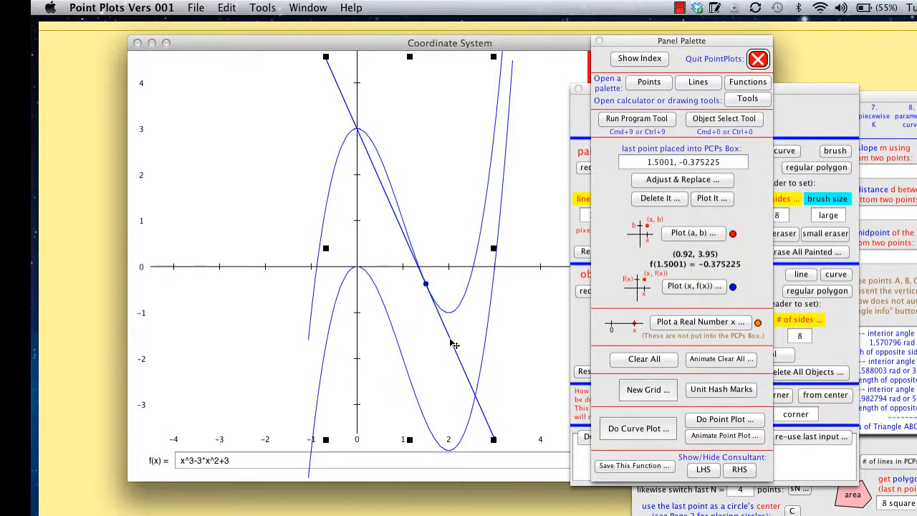
key(Down)
key(Down)
key(Down)
key(Down)
key(Down)
key(Down)
key(Down)
key(Down)
key(Down)
key(Down)
key(Down)
key(Down)
key(Down)
key(Down)
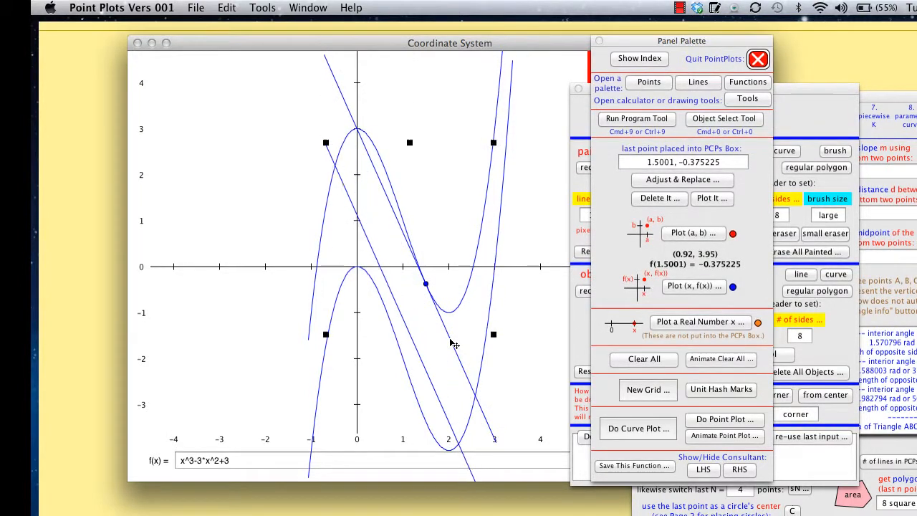
key(Down)
key(Down)
key(Down)
key(Down)
key(Down)
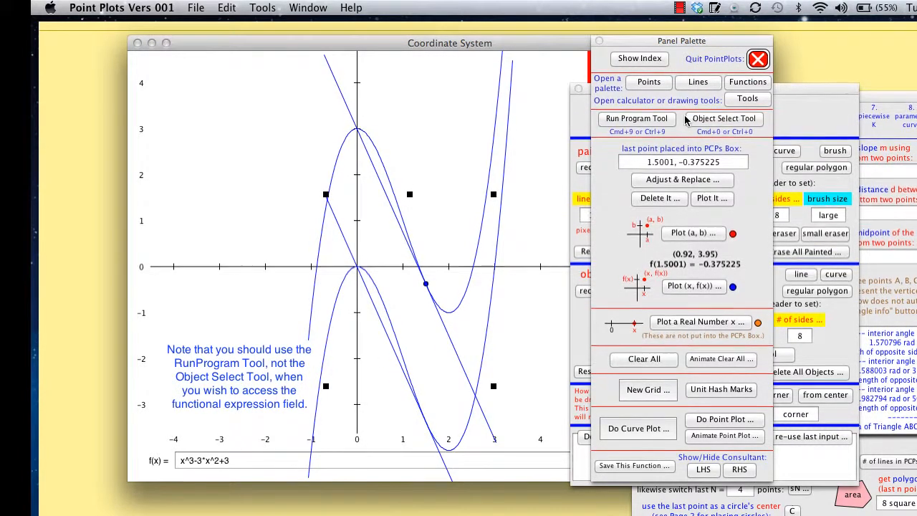
With the Run Program Tool, change the function to x^3-3*x^2 and plot its point at x = 1.5.
key(super+9)
click(249, 459)
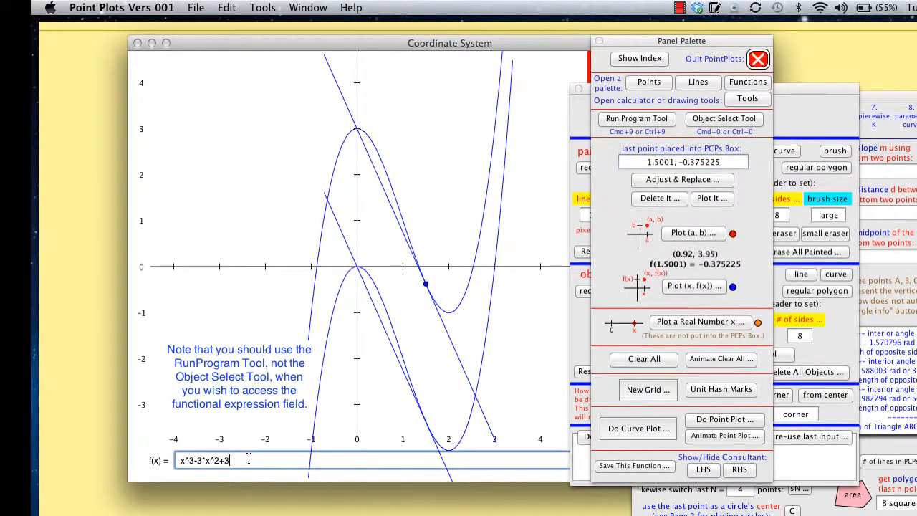
key(BackSpace)
key(BackSpace)
key(BackSpace)
click(709, 286)
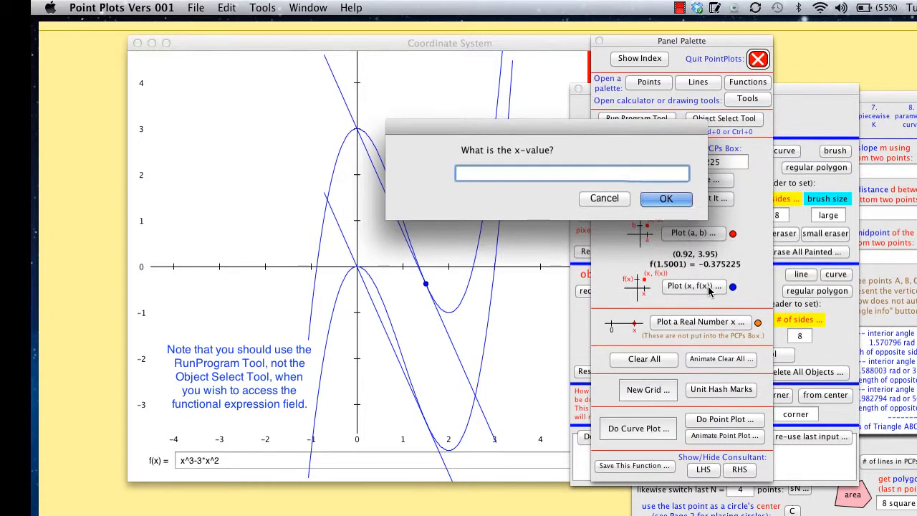
text(1.5)
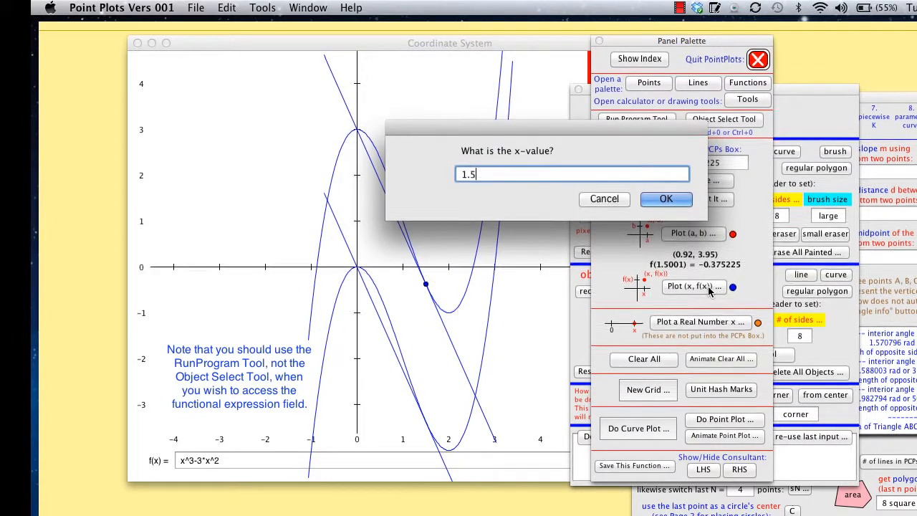
key(Return)
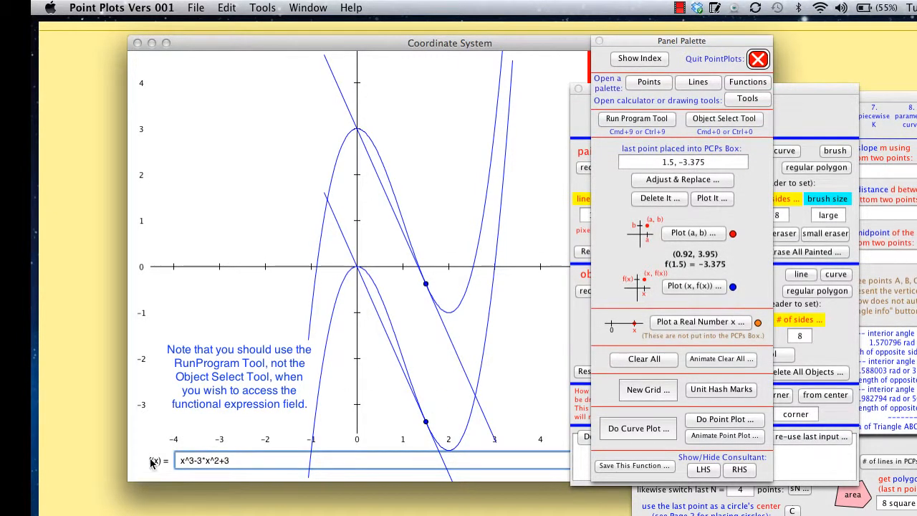
With the function set back to x^3-3*x^2+3, plot its points at x = -0.5 and x = -0.5001.
drag(240, 462, 208, 462)
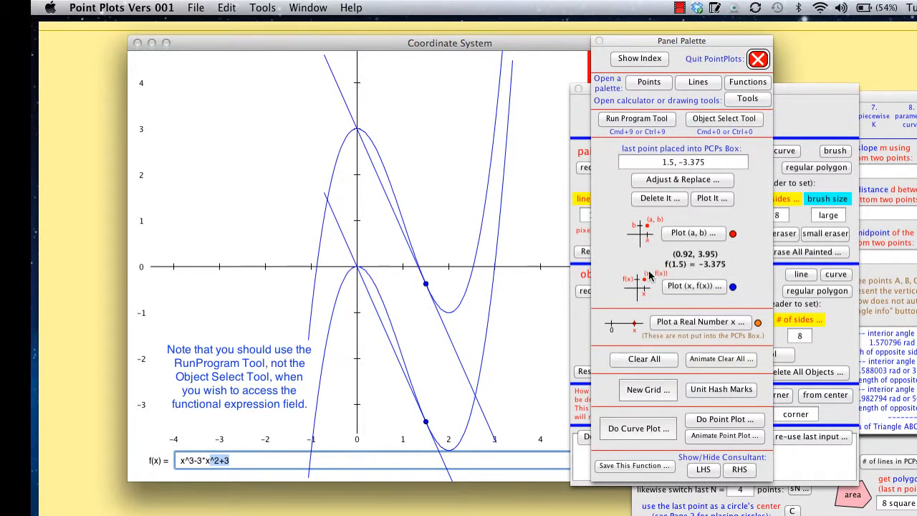
click(668, 285)
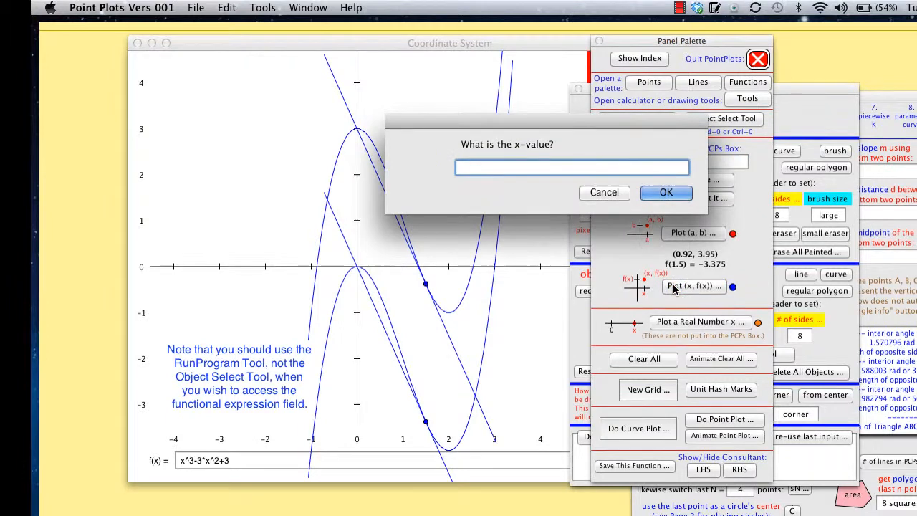
text(-)
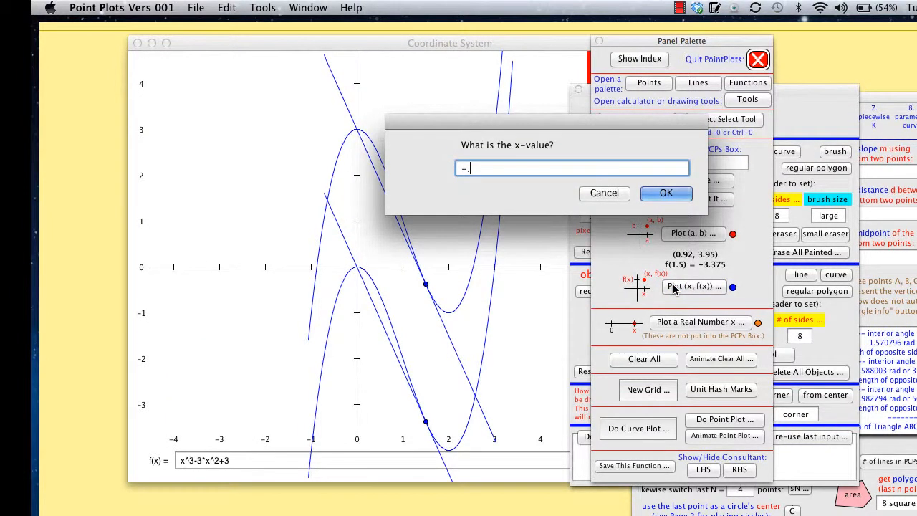
text(.5)
key(Return)
click(674, 287)
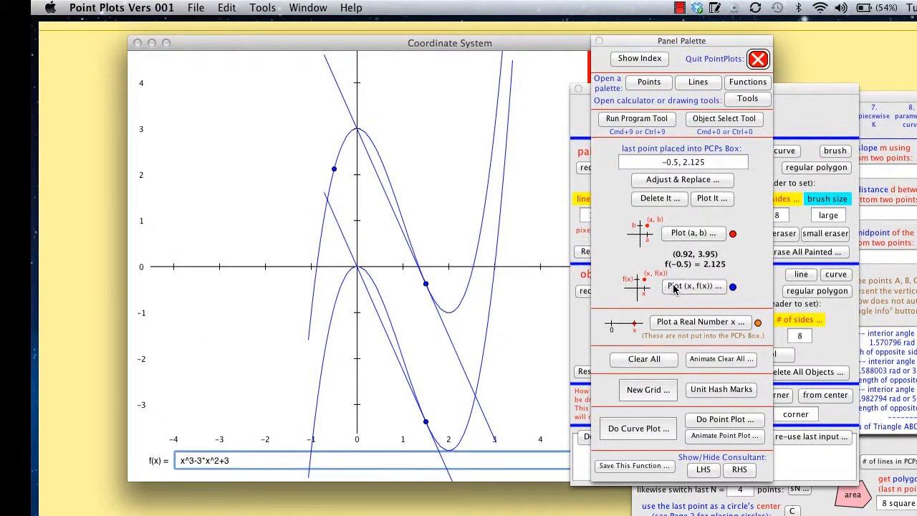
text(-.)
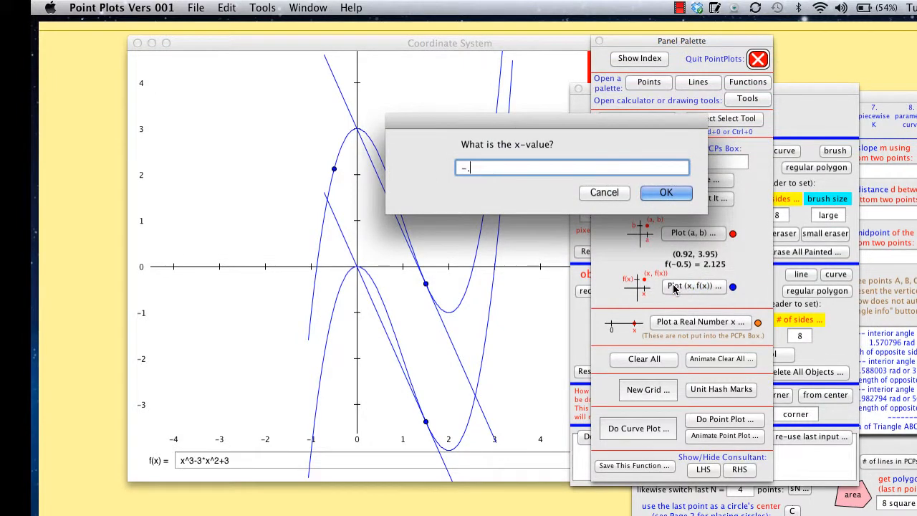
text(5001)
click(674, 193)
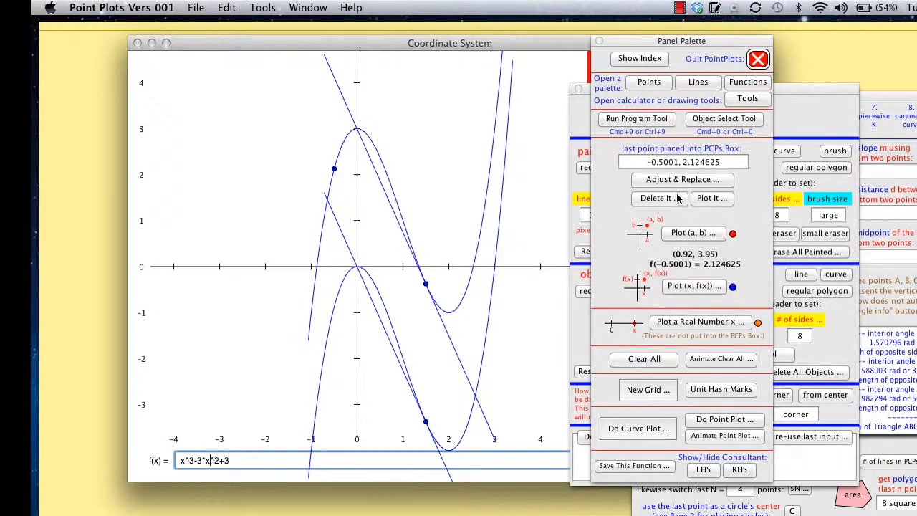
Draw a red full line through the two points near x = -0.5 with the Lines Palette and close the palette.
click(700, 83)
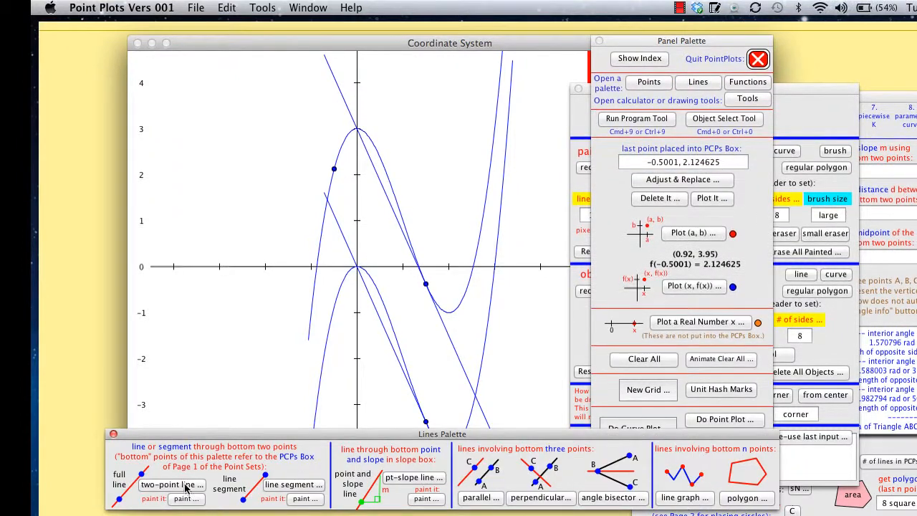
click(185, 487)
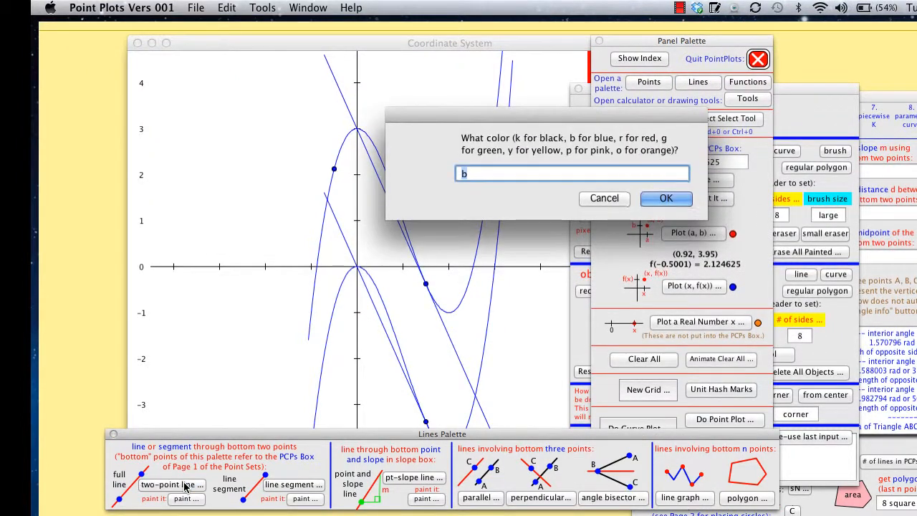
text(r)
click(666, 199)
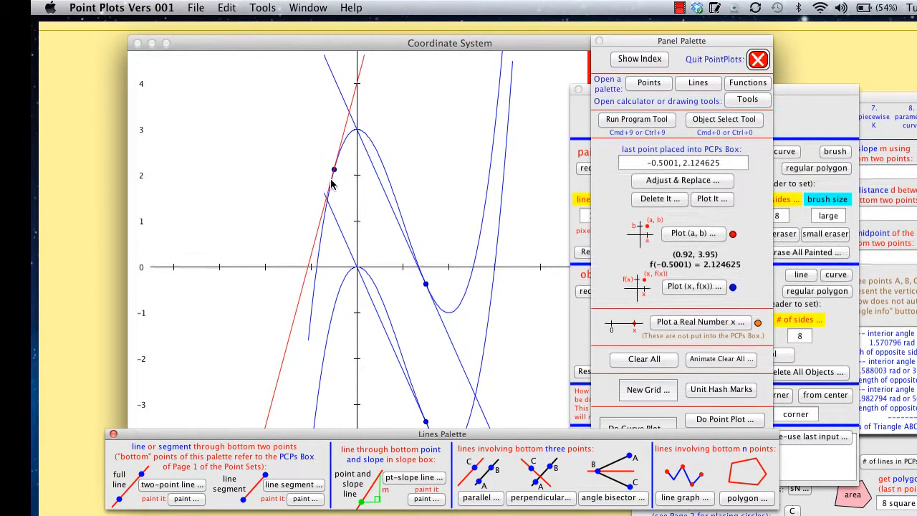
click(113, 434)
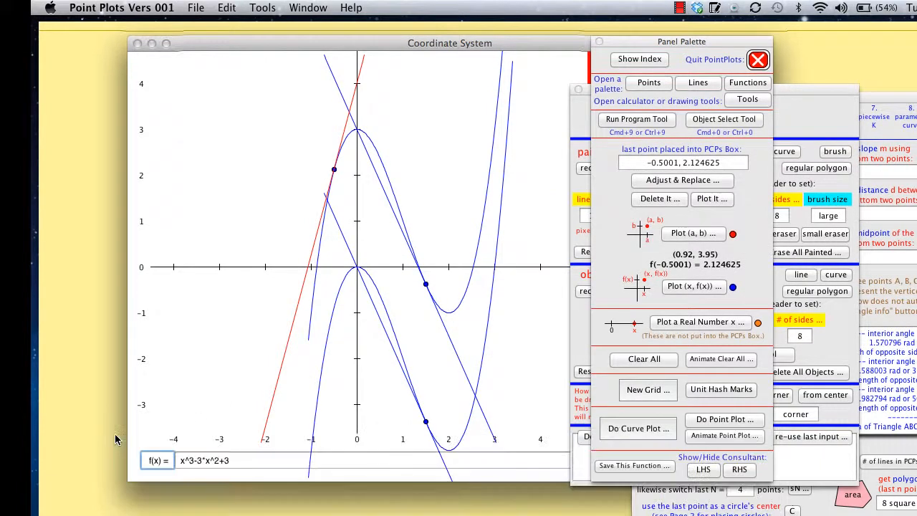
Change the function to x^3-3*x^2 and plot its point at x = -0.5 on the lower curve.
click(242, 462)
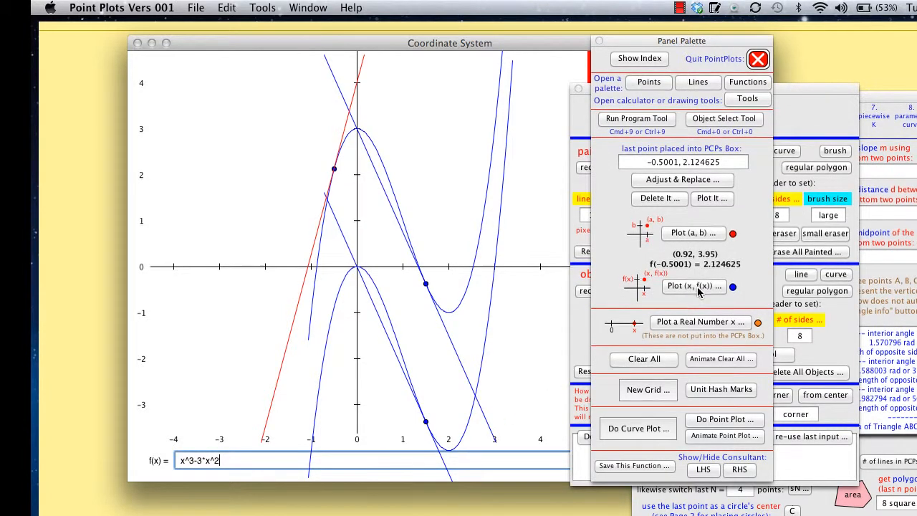
click(693, 286)
text(-)
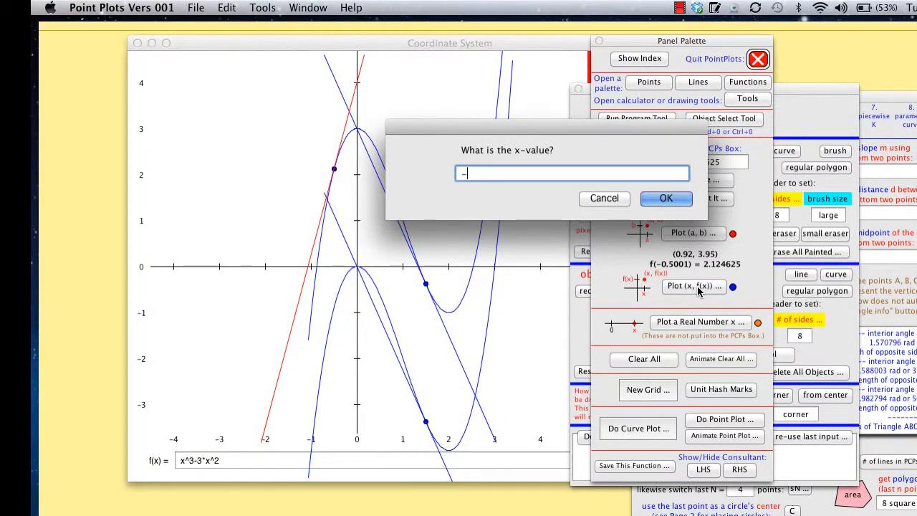
text(.5)
key(Return)
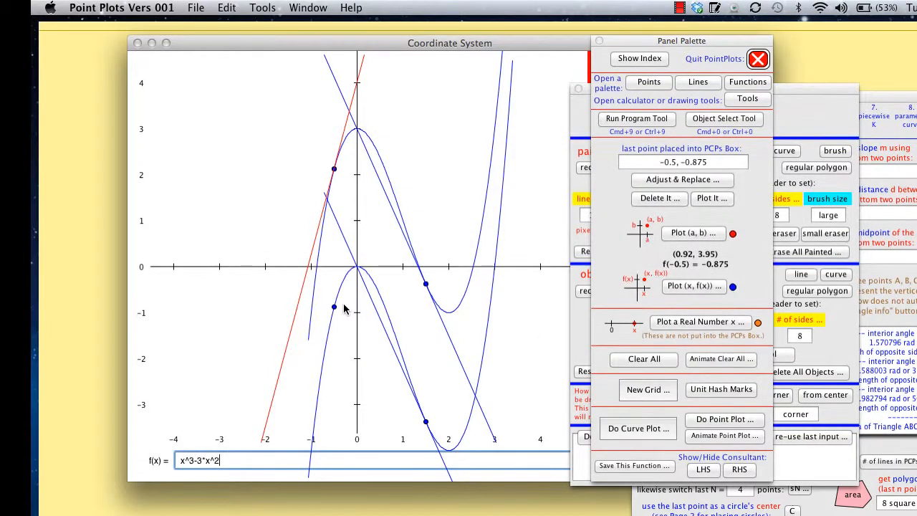
Duplicate the red tangent line, nudge the copy down 3 units onto the lower point at x = -0.5, and return to the Run Program Tool.
click(727, 122)
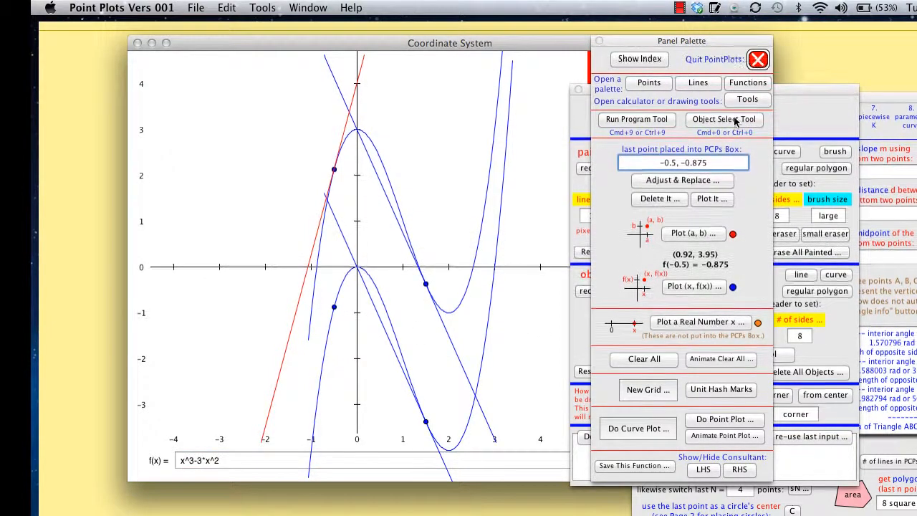
click(292, 333)
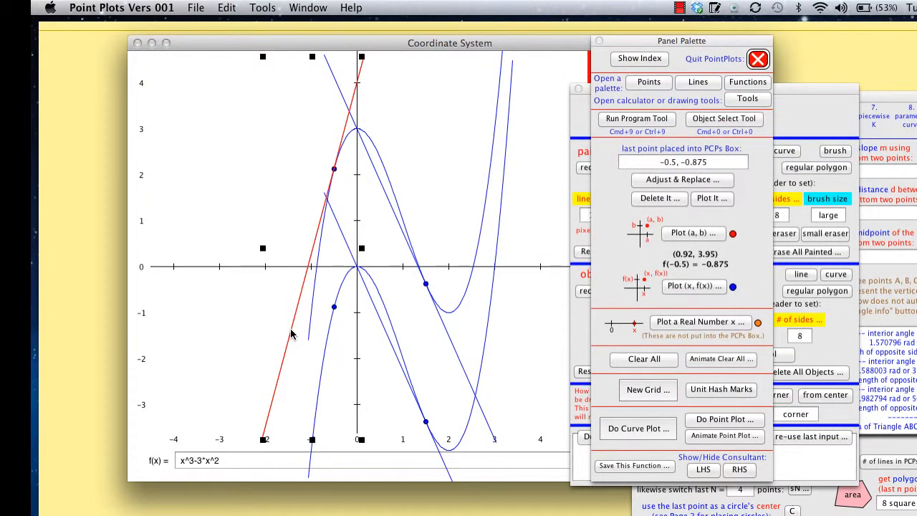
key(shift+Down)
key(shift+Down)
key(shift+Down)
key(shift+Down)
key(shift+Down)
key(shift+Down)
key(shift+Down)
key(shift+Down)
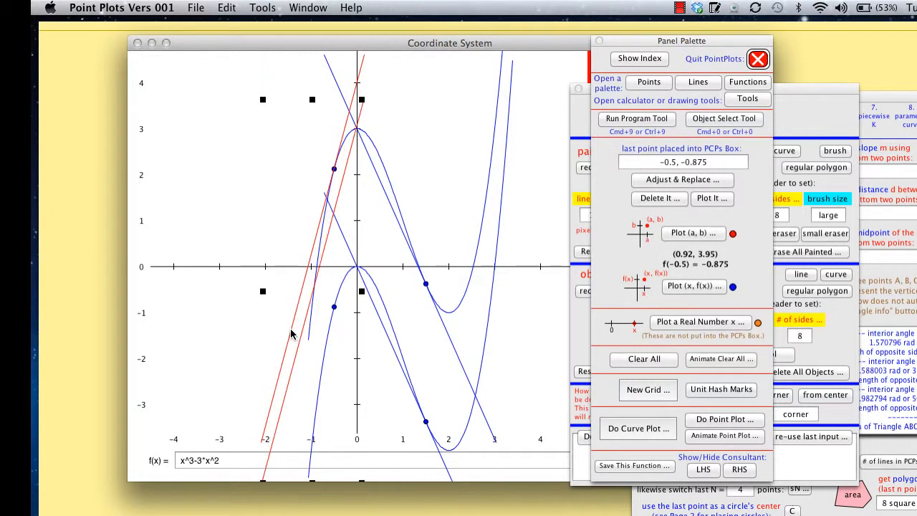
key(shift+Down)
key(shift+Down)
key(shift+Down)
key(shift+Down)
key(shift+Down)
key(shift+Down)
key(shift+Down)
key(shift+Down)
key(shift+Down)
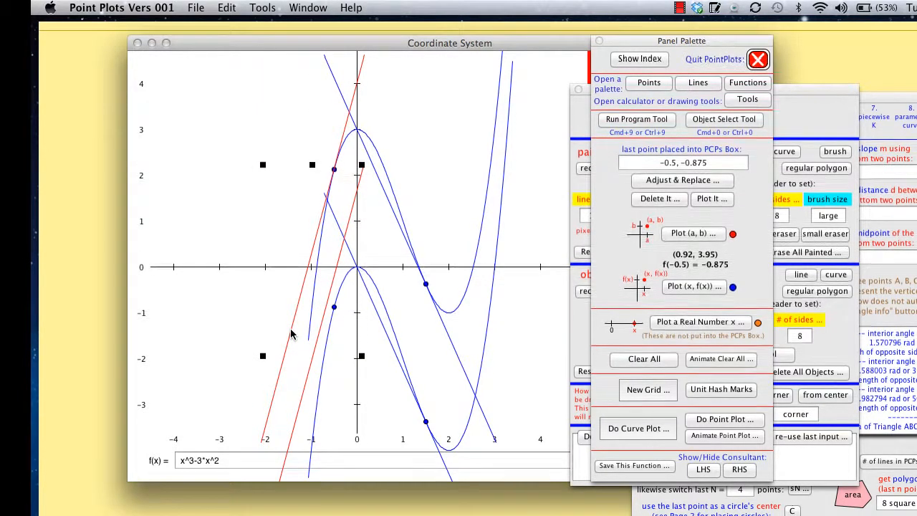
key(shift+Down)
key(shift+Down)
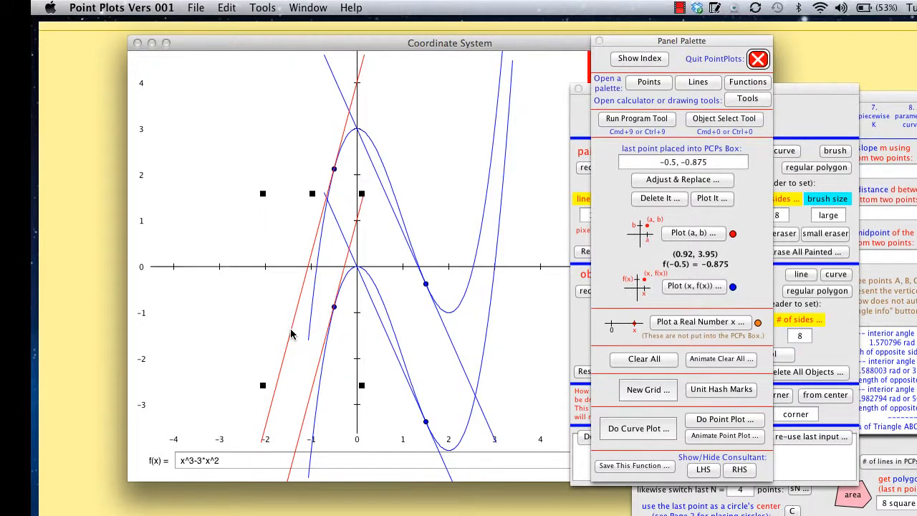
click(214, 162)
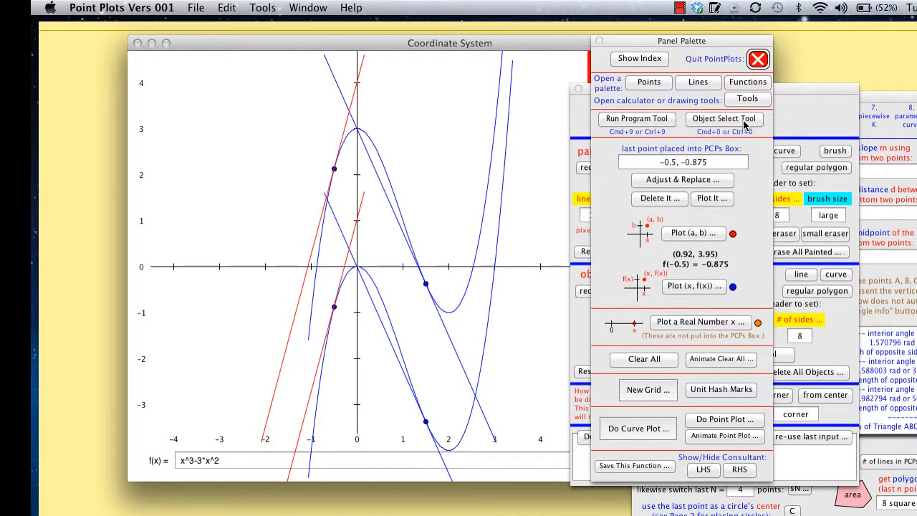
click(638, 120)
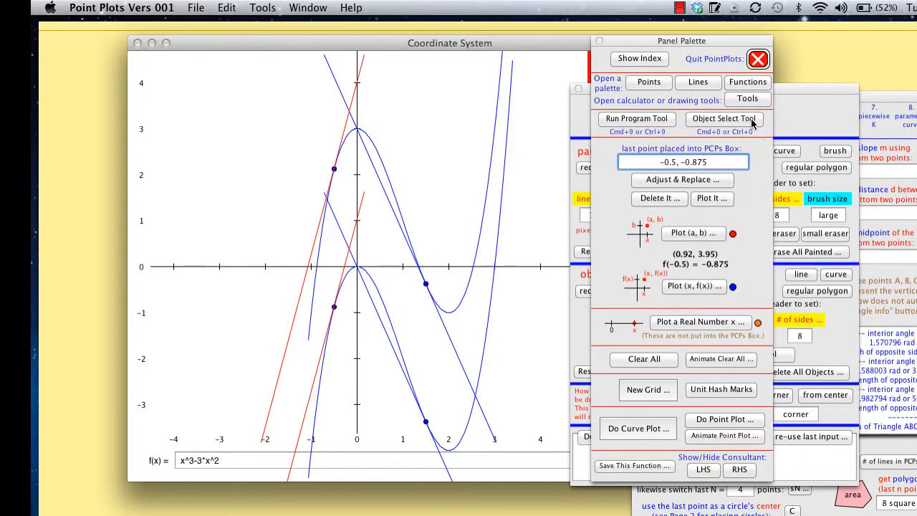
mouse_move(751, 120)
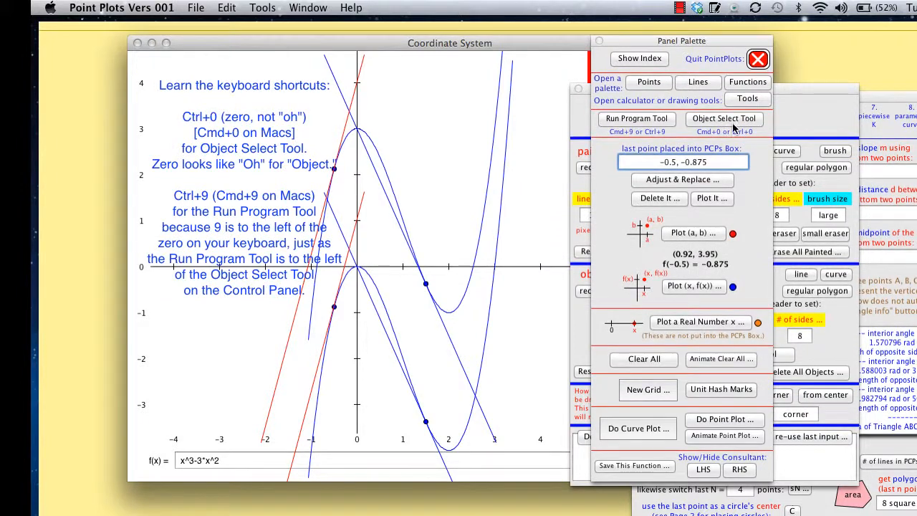